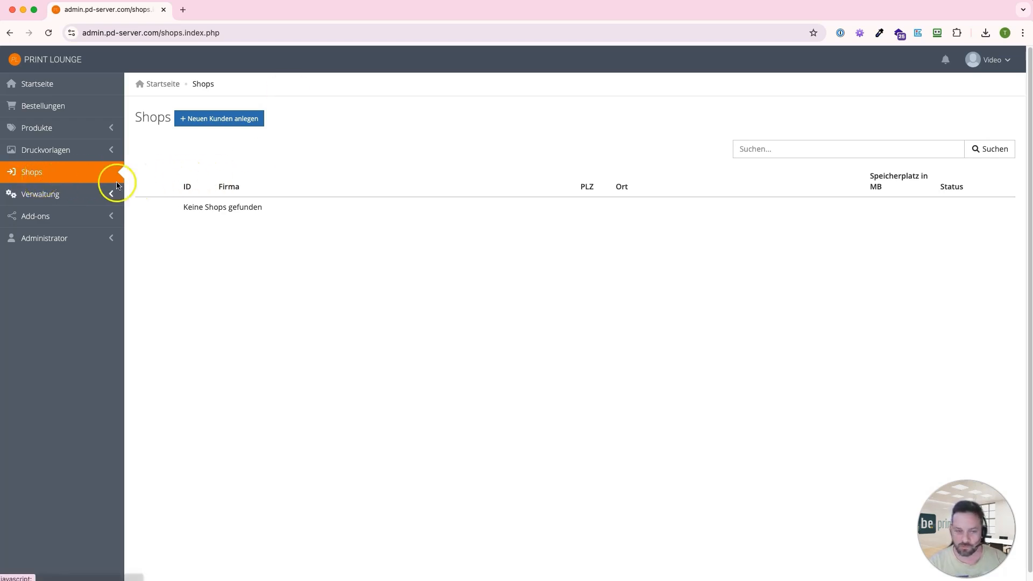
# - Create a new customer shop and autofill the operator's company, contact person, address, e-mail and website details
pyautogui.click(212, 121)
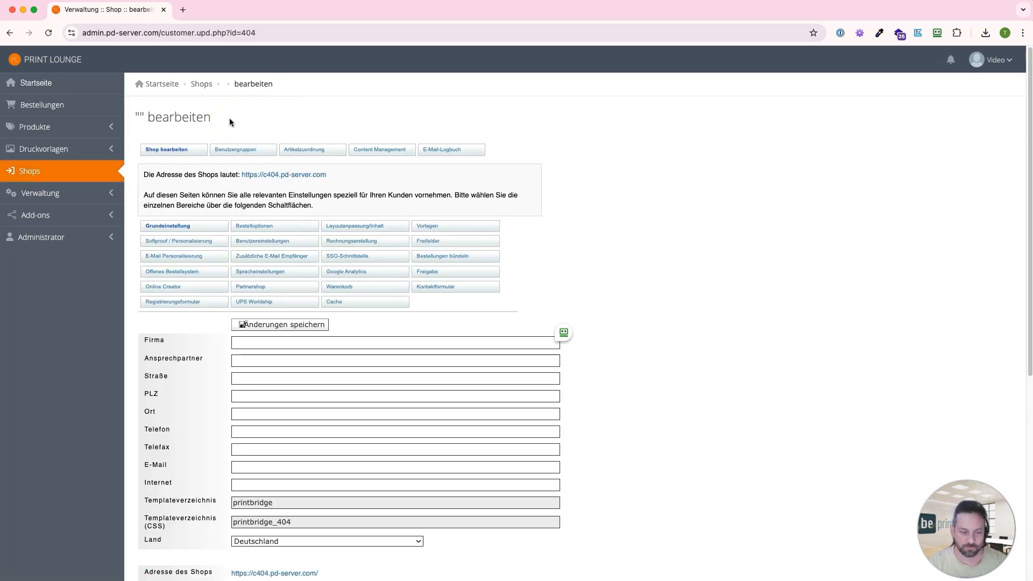
pyautogui.click(560, 336)
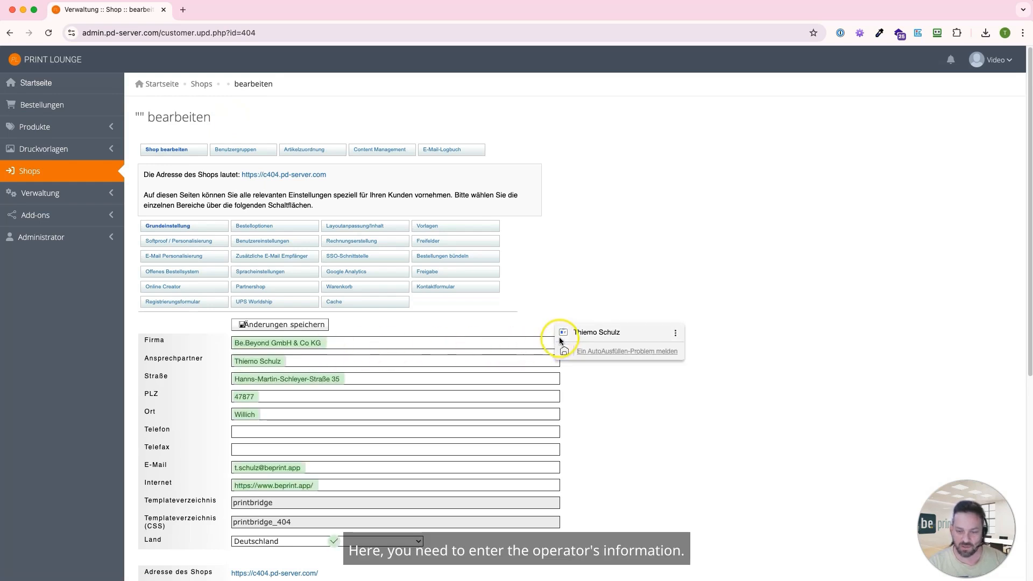
pyautogui.click(601, 354)
# - Set the new shop's subdomain (shop name) to "video"
pyautogui.scroll(-1, 600, 352)
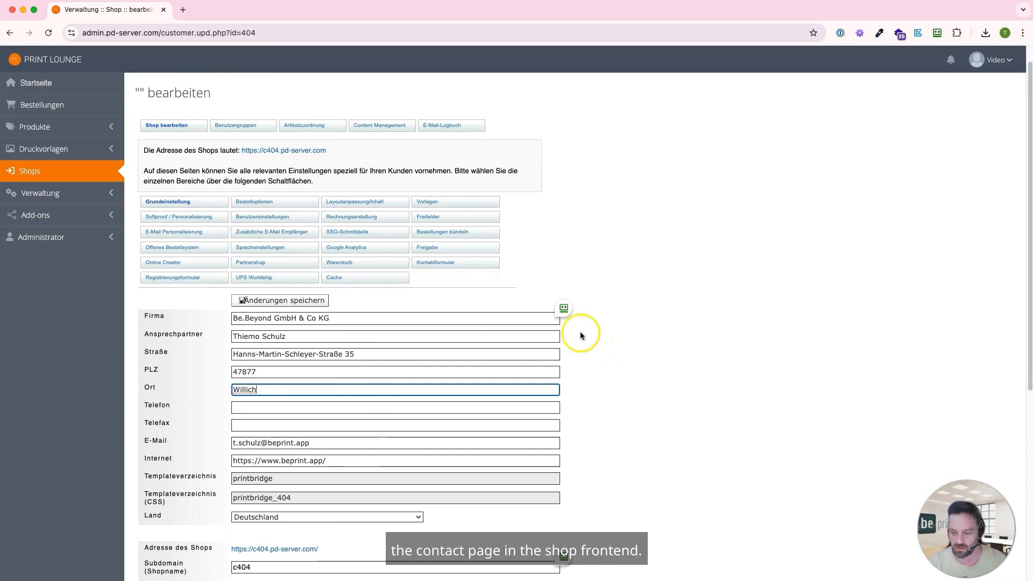
pyautogui.scroll(-3, 414, 355)
pyautogui.scroll(-1, 278, 397)
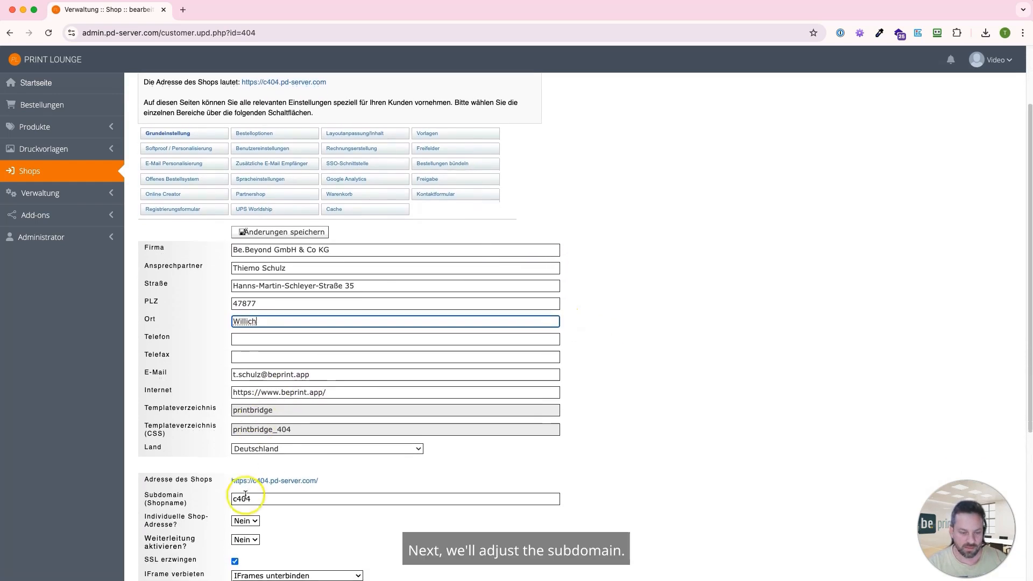
pyautogui.doubleClick(264, 483)
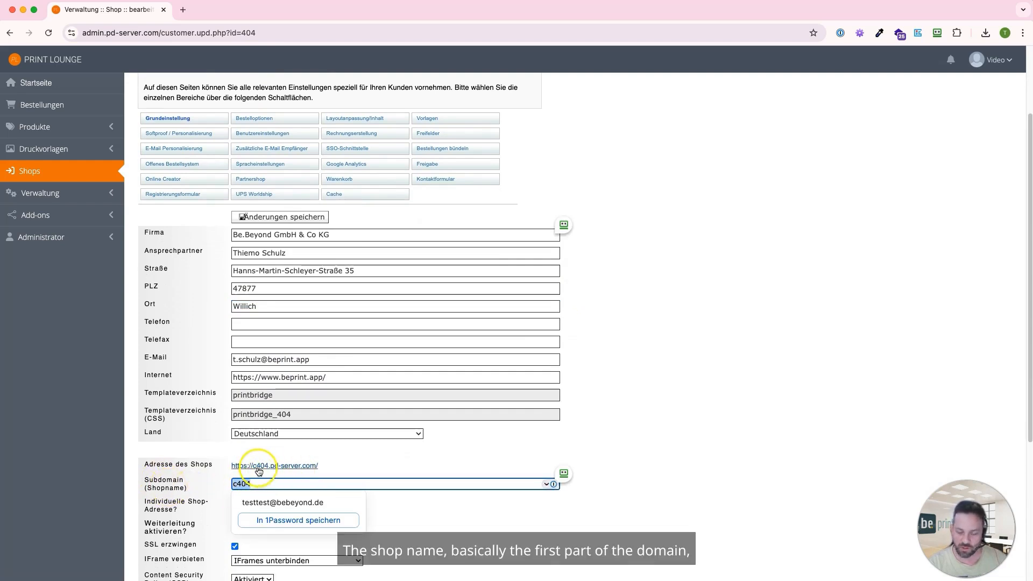
pyautogui.write('video')
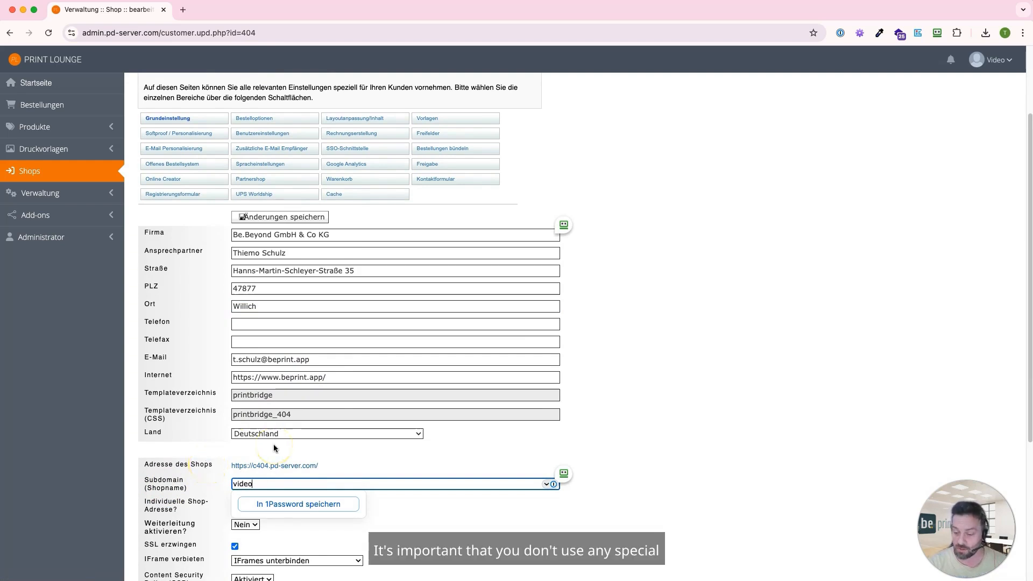
# - Set the shop's status to OK and save the basic settings
pyautogui.scroll(-5, 285, 431)
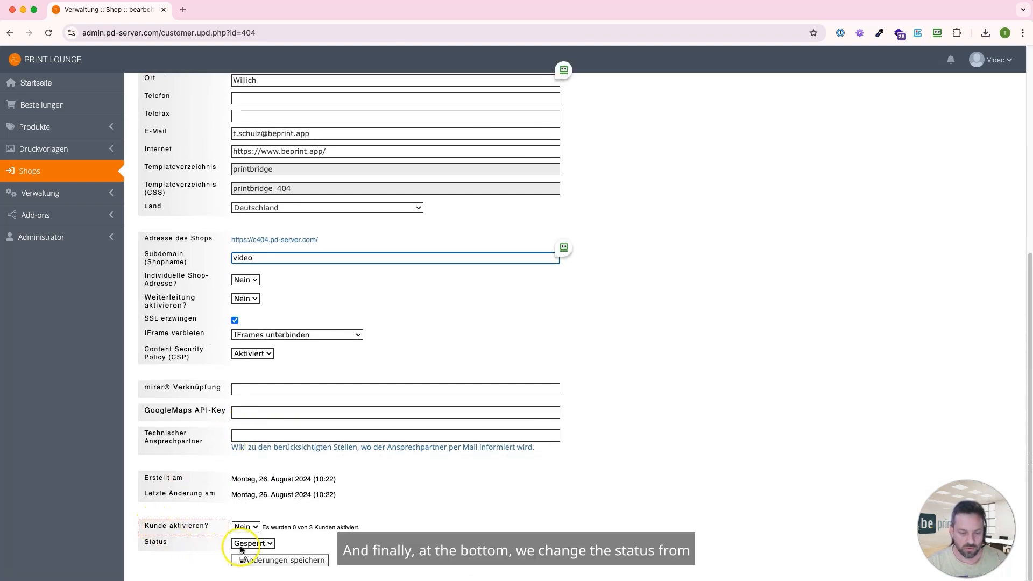
pyautogui.click(239, 548)
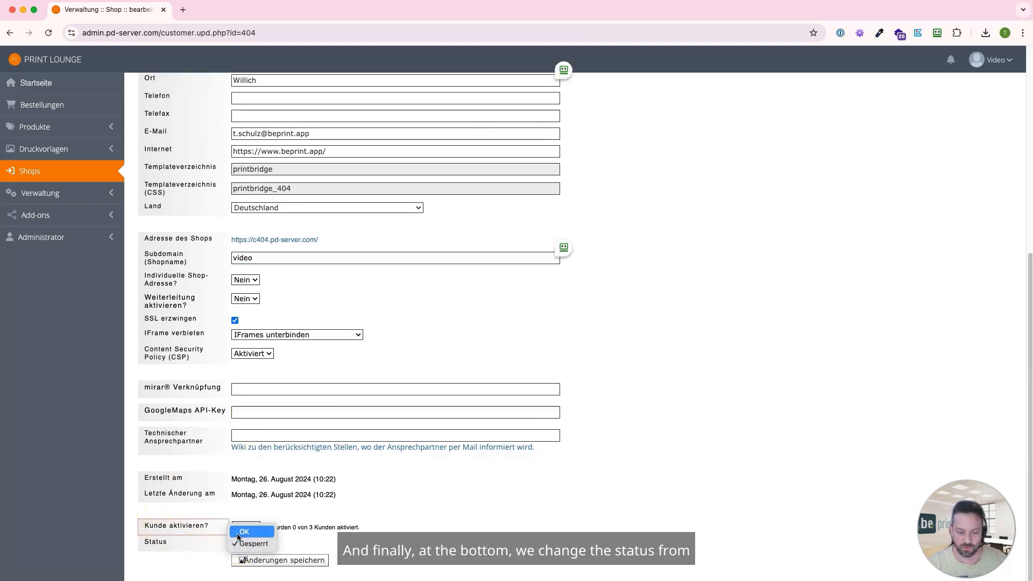
pyautogui.click(245, 529)
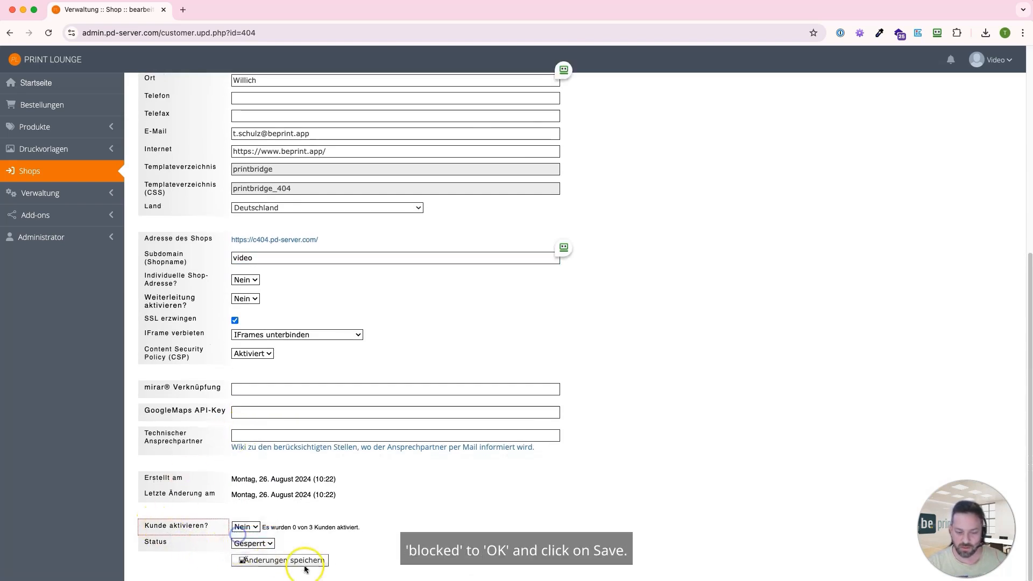
pyautogui.click(277, 561)
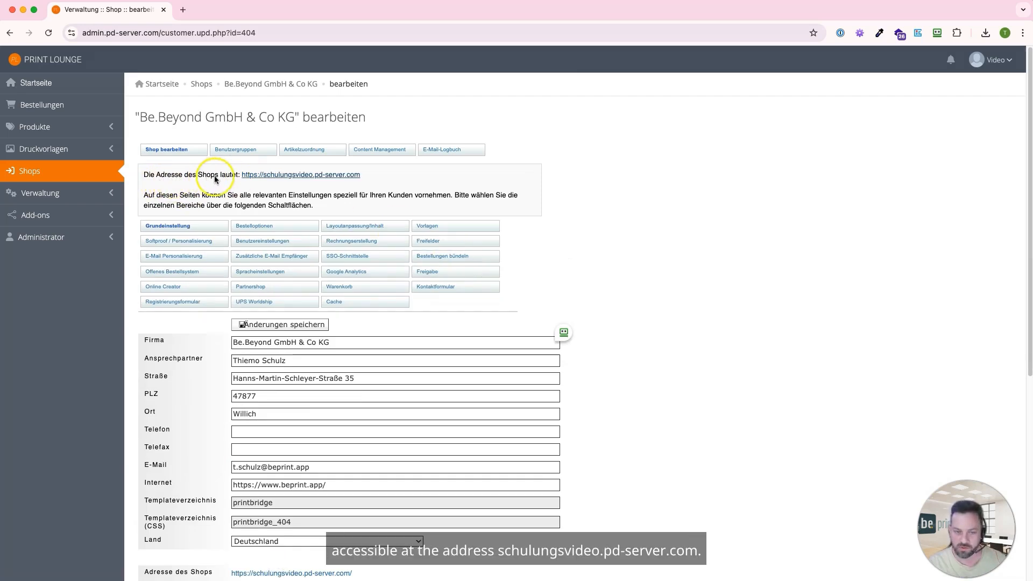
# - View the shop's public login page via its shop address and return to the administration page
pyautogui.click(279, 176)
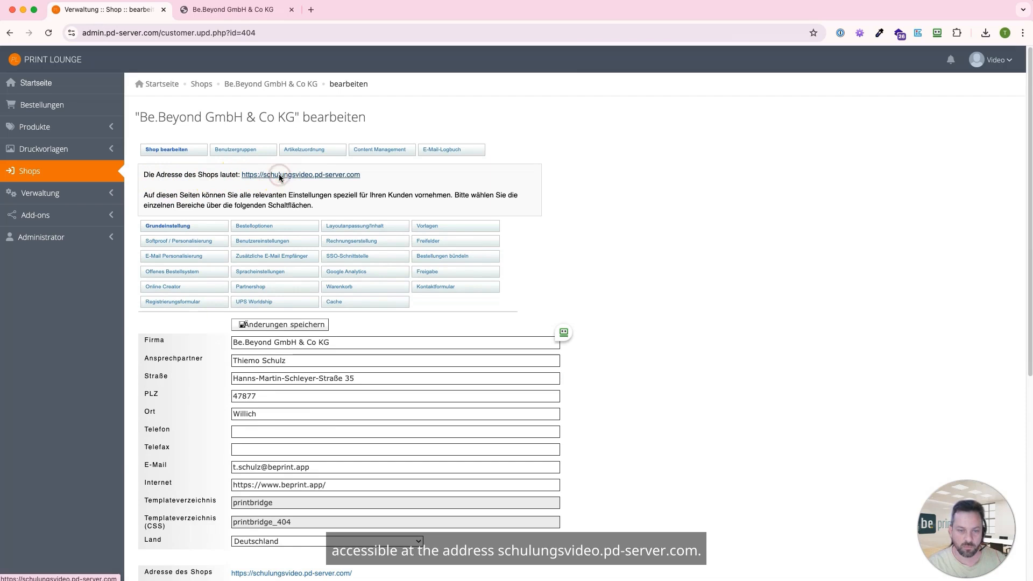
pyautogui.click(250, 10)
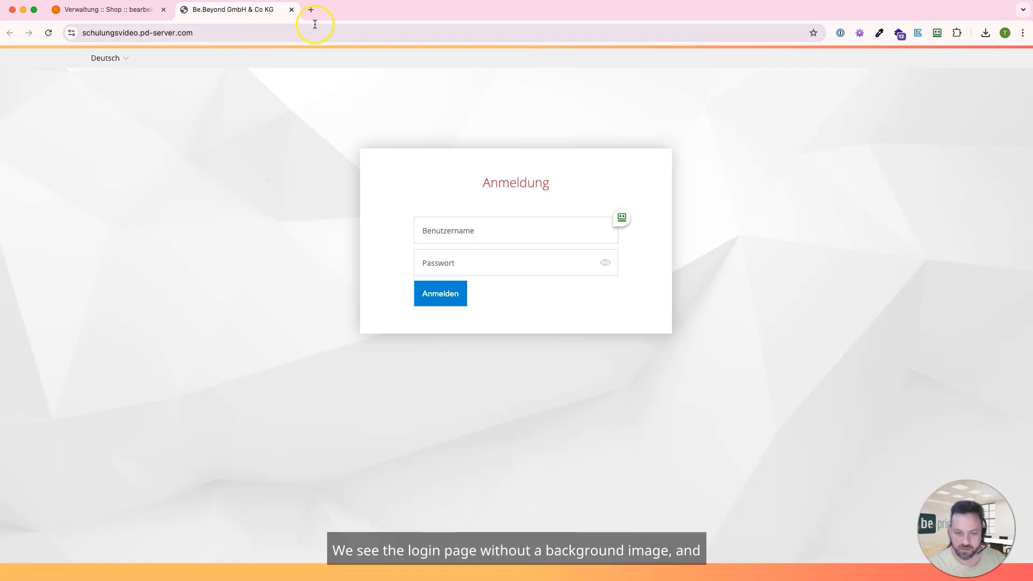
pyautogui.click(103, 20)
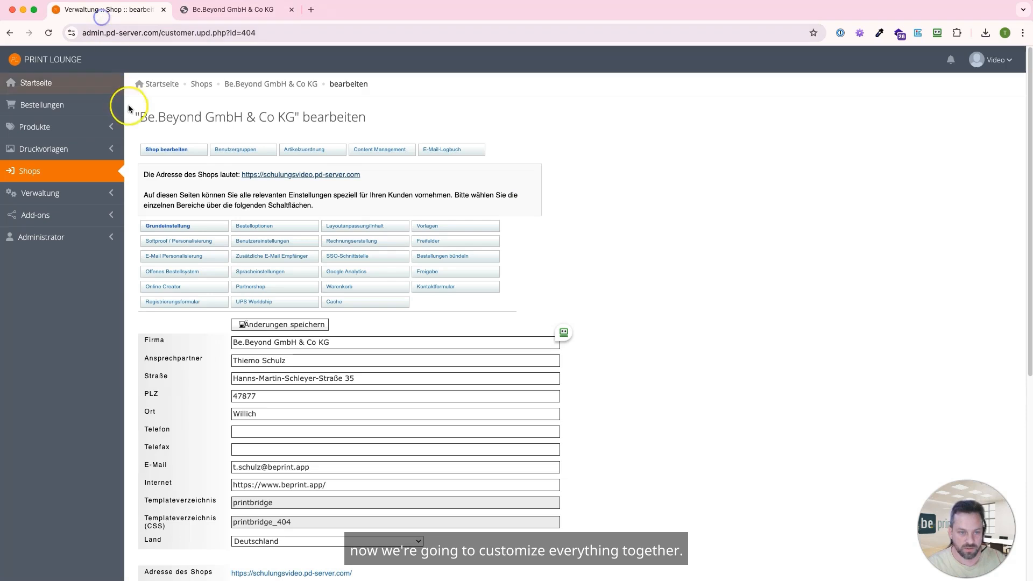
# - Open the template customization settings for the Be.Beyond GmbH & Co KG shop from the shop overview
pyautogui.click(35, 176)
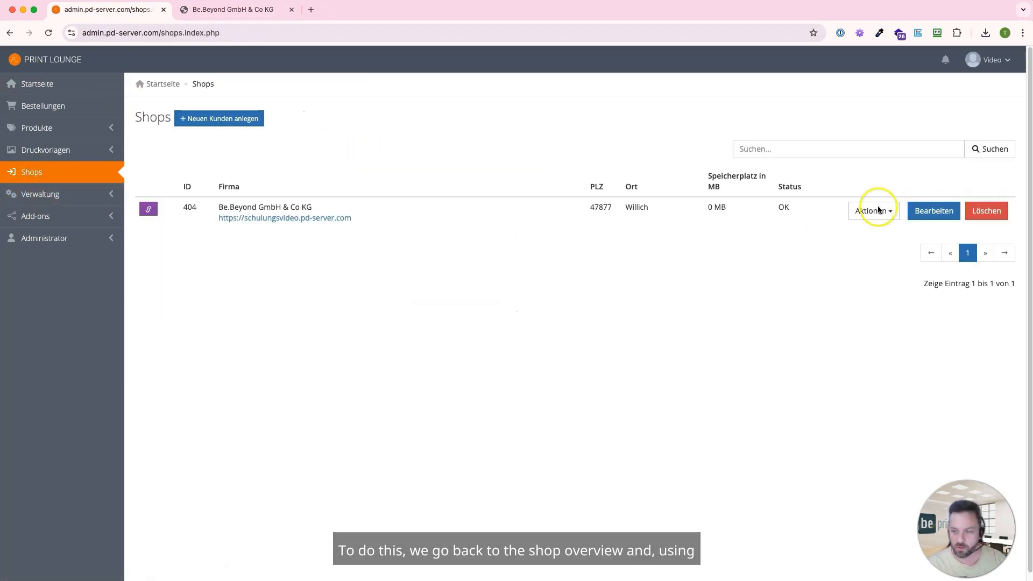
pyautogui.click(859, 214)
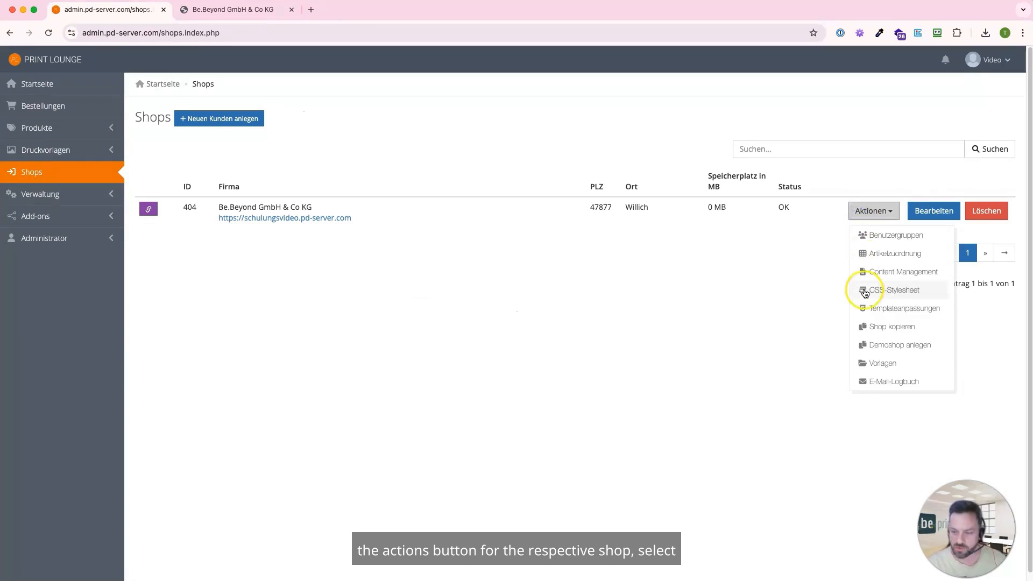
pyautogui.click(876, 308)
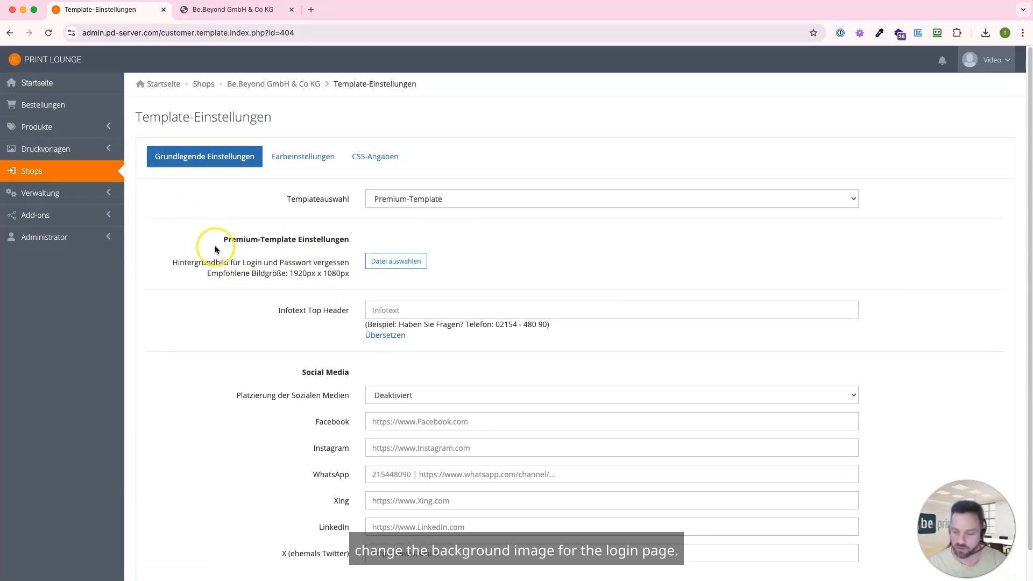
# - Choose hintergrund.jpg from the Schulungsvideo folder in Dokumente as the background image for the login and forgotten-password pages
pyautogui.click(417, 261)
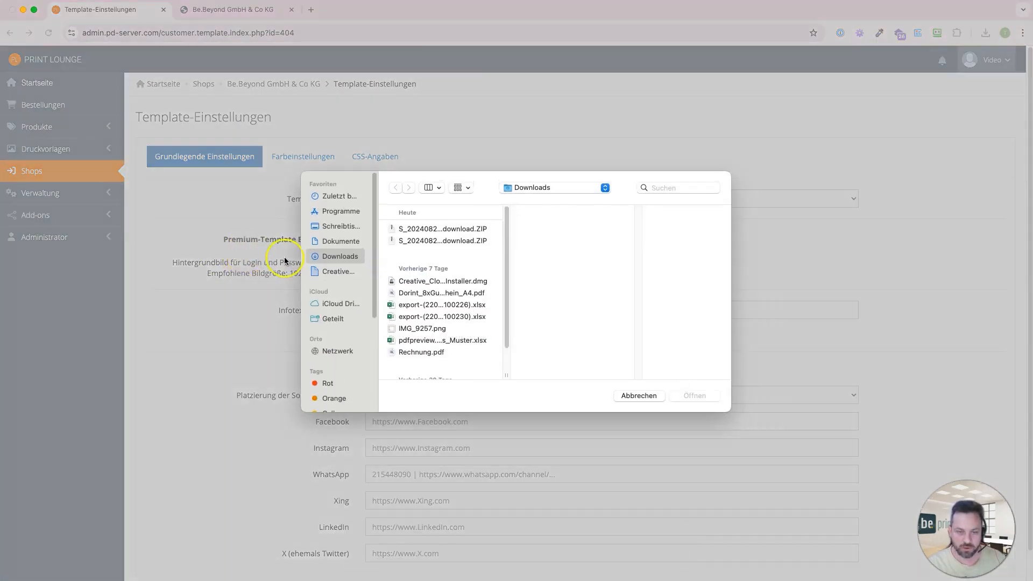
pyautogui.click(327, 243)
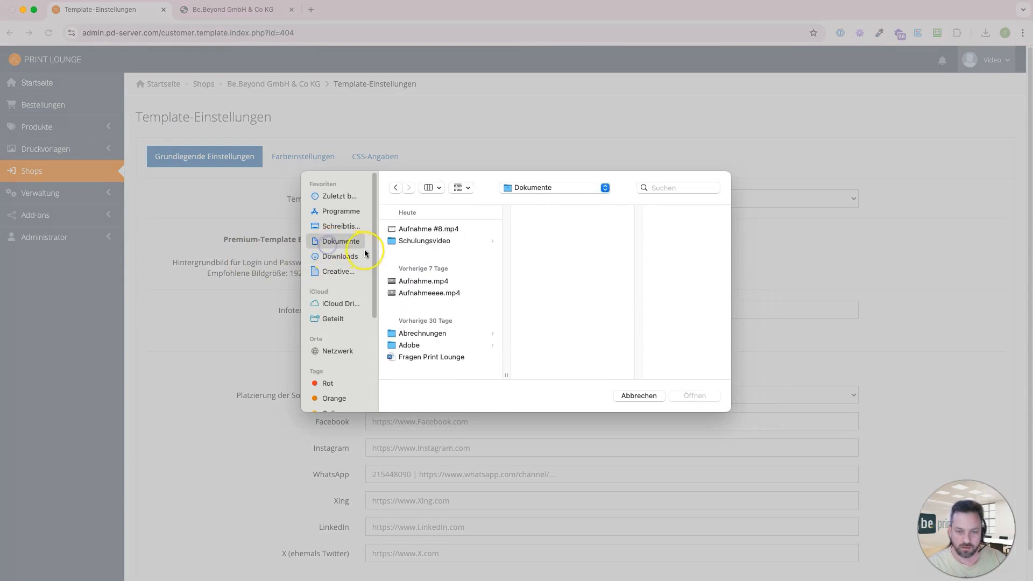
pyautogui.click(408, 243)
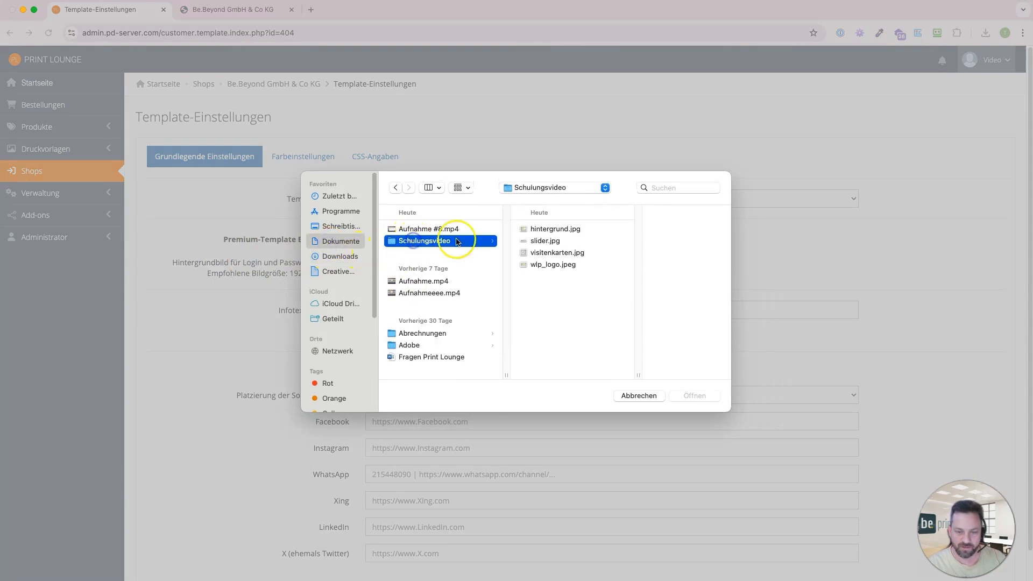
pyautogui.doubleClick(525, 231)
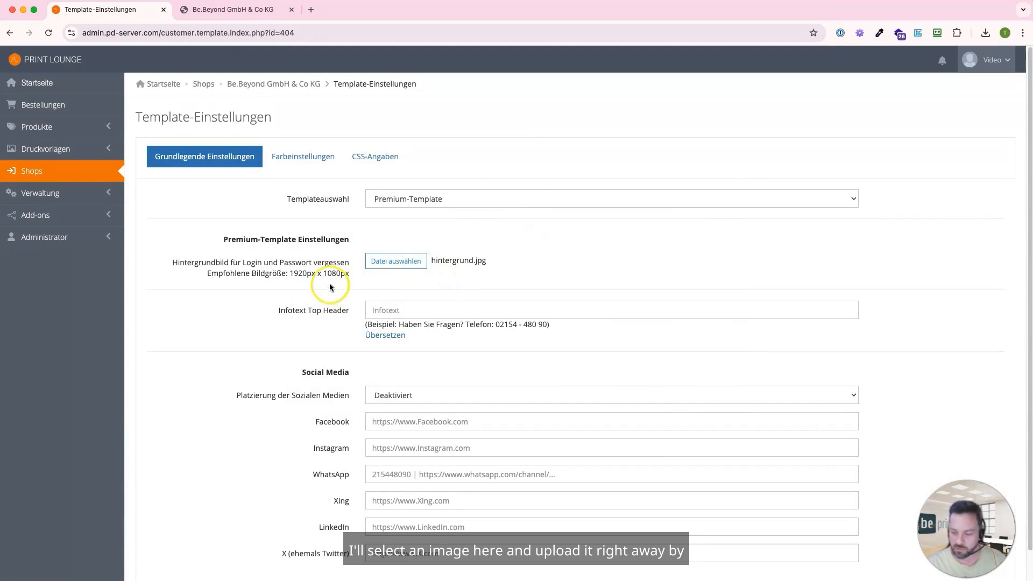
# - Copy the sample text "Haben Sie Fragen?" with its phone number into the top header infotext
pyautogui.scroll(-1, 249, 282)
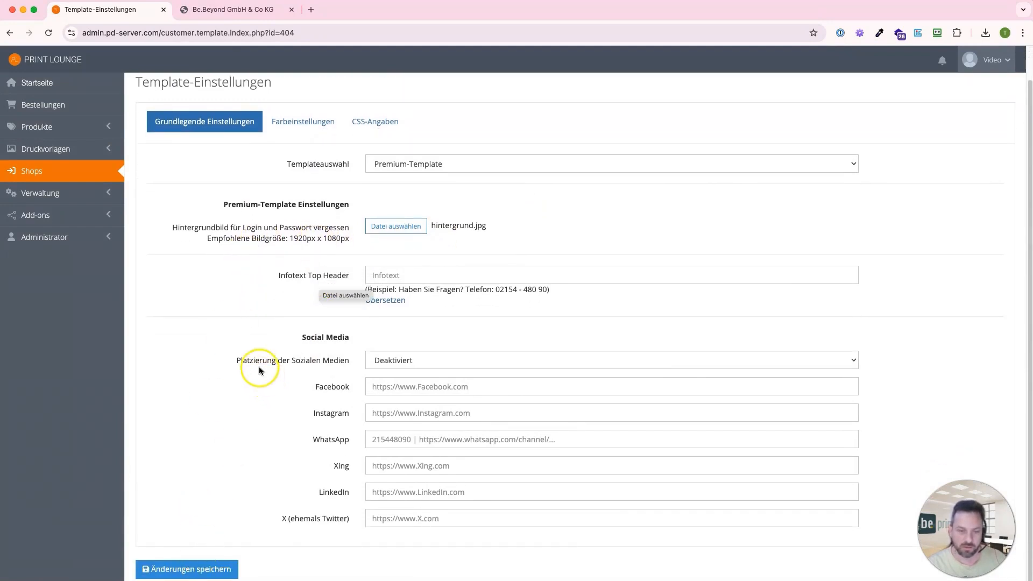
pyautogui.moveTo(546, 290); pyautogui.dragTo(401, 291)
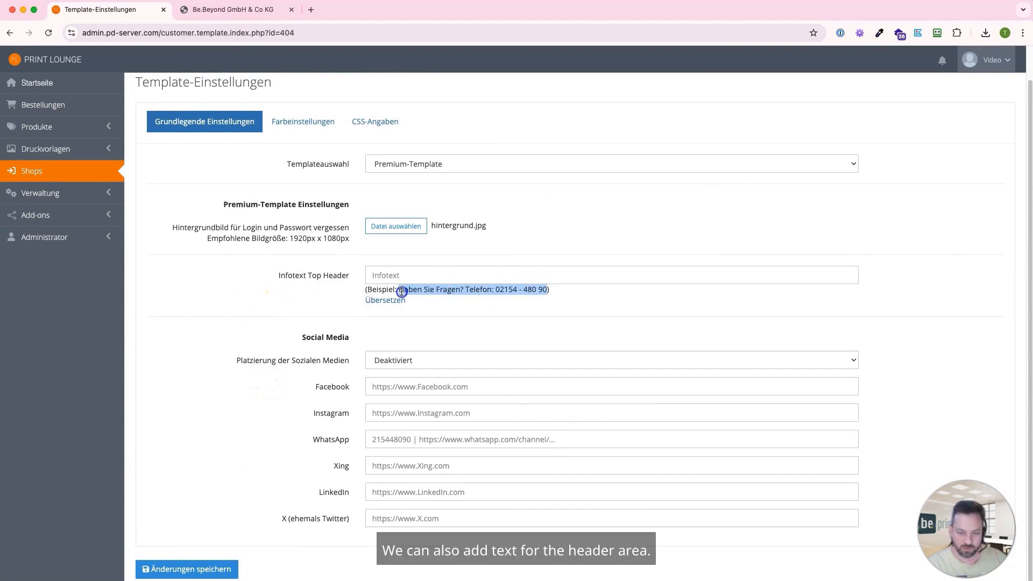
pyautogui.press('super+c')
pyautogui.click(391, 276)
pyautogui.press('super+v')
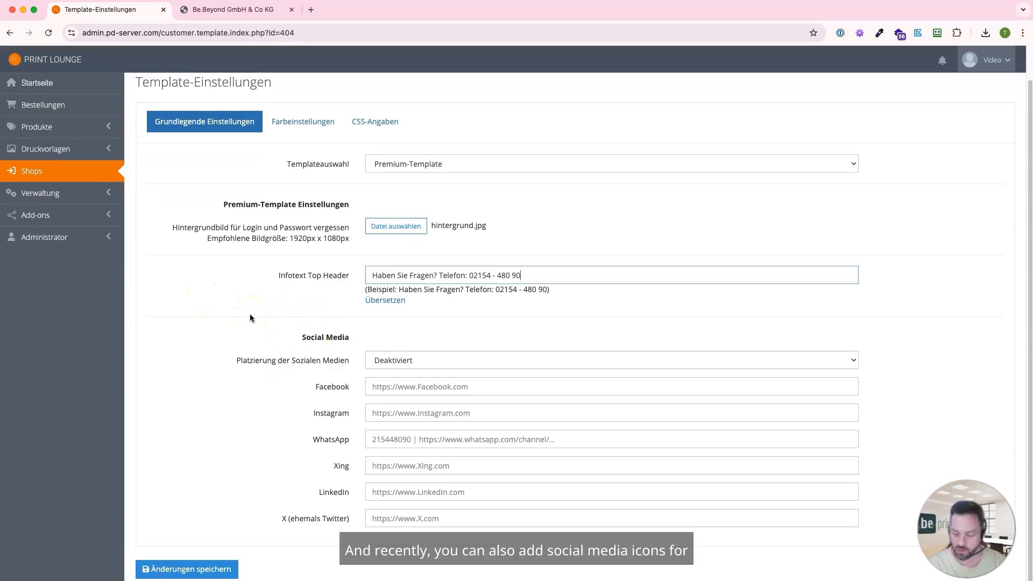
# - Set the social media placement to Footer and open the template's color settings
pyautogui.click(380, 360)
pyautogui.click(379, 370)
pyautogui.click(378, 366)
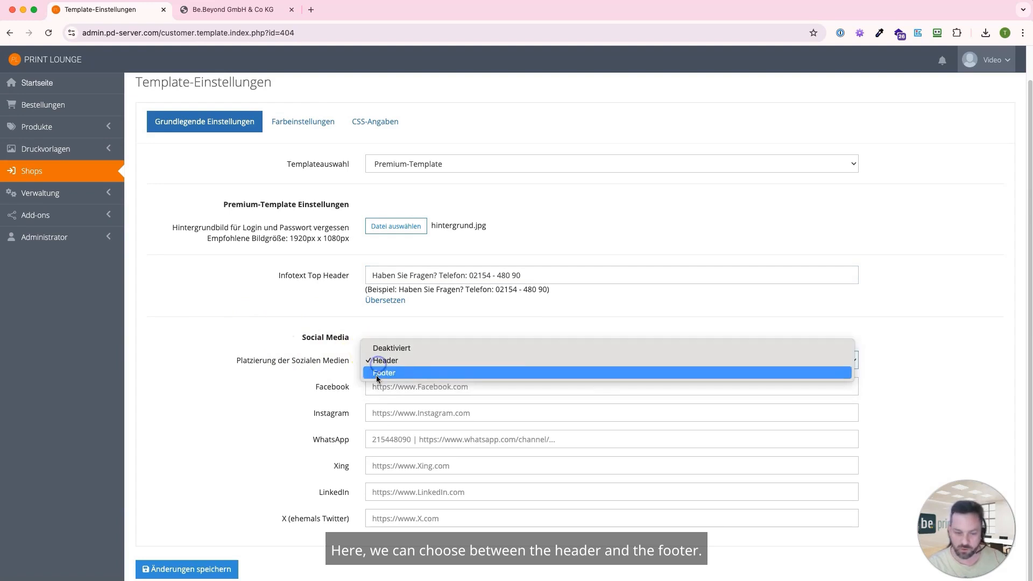
pyautogui.click(376, 372)
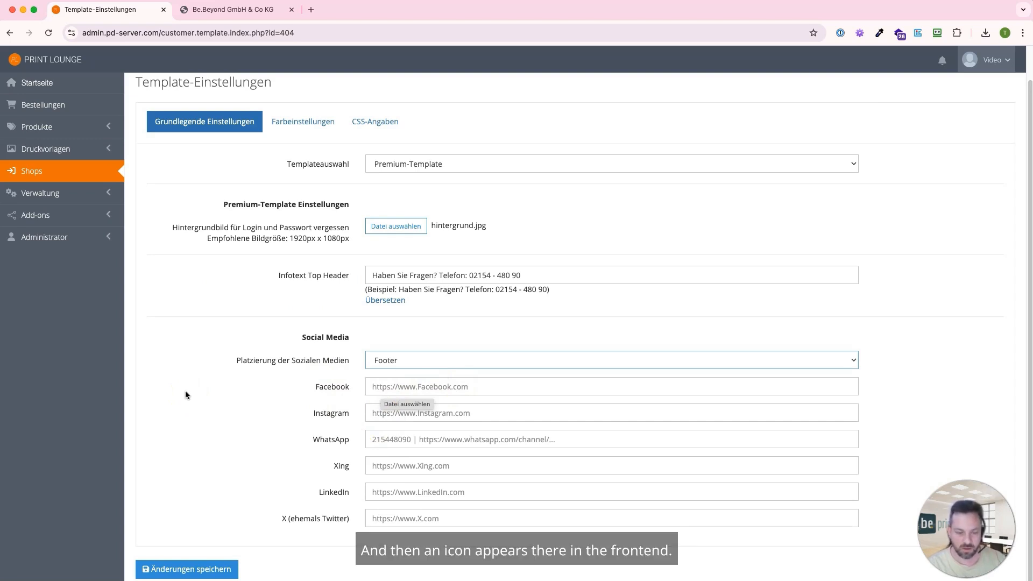
pyautogui.click(281, 129)
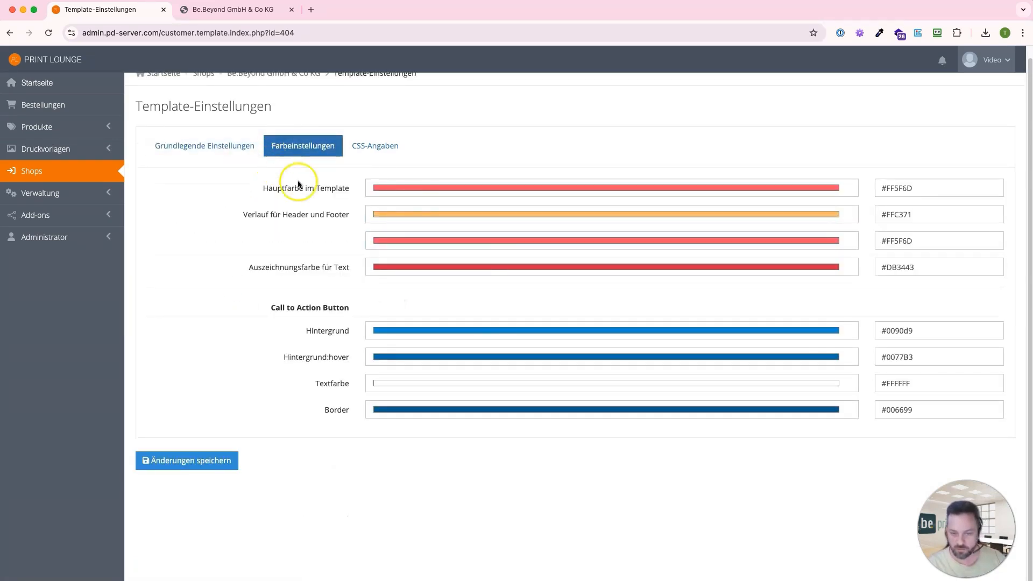
# - Pick a dark brown (RGB 81, 57, 59) as the template's main color
pyautogui.click(405, 188)
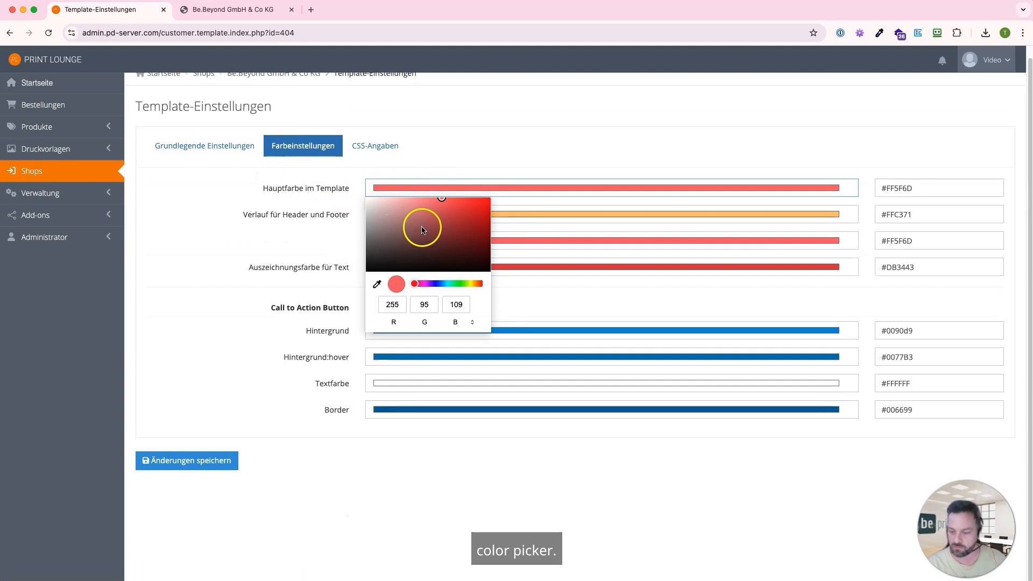
pyautogui.click(409, 243)
pyautogui.click(406, 245)
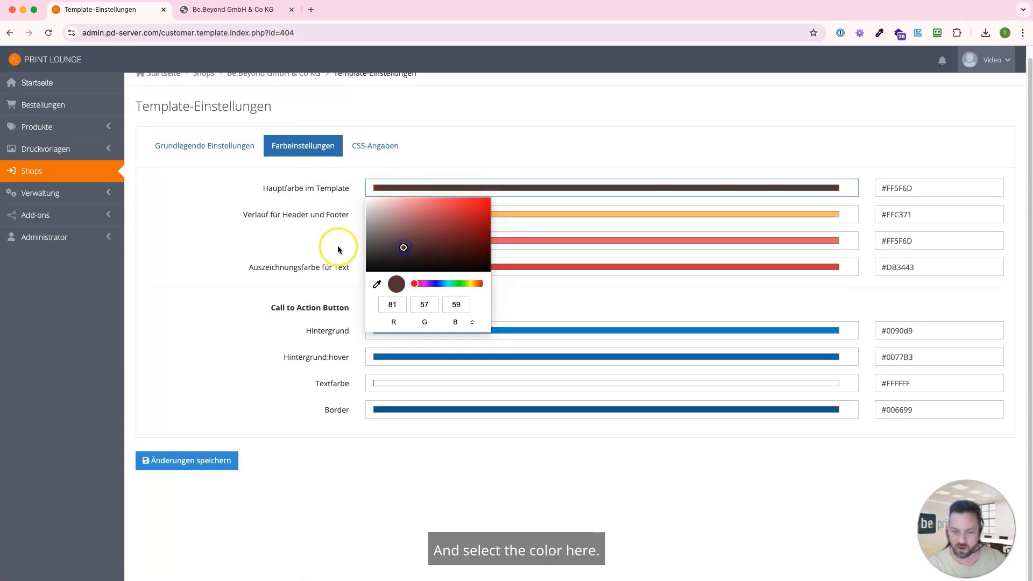
pyautogui.click(337, 245)
# - Set the main color, both header and footer gradient colors, and the text accent color to #79AD2C
pyautogui.press('super+Tab')
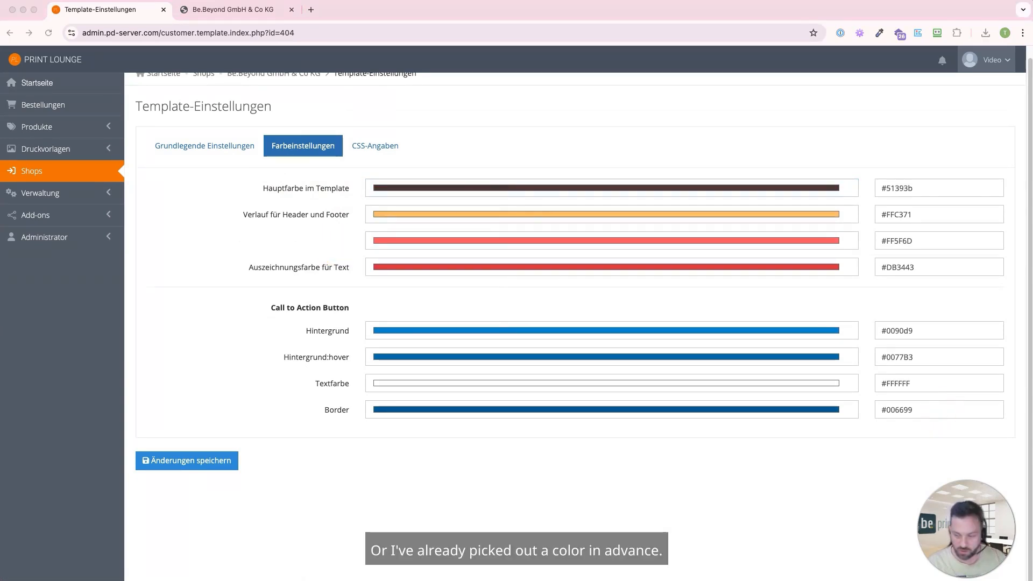
pyautogui.click(944, 184)
pyautogui.moveTo(945, 184); pyautogui.dragTo(853, 187)
pyautogui.press('super+v')
pyautogui.moveTo(929, 214); pyautogui.dragTo(840, 208)
pyautogui.press('super+v')
pyautogui.moveTo(925, 240); pyautogui.dragTo(847, 250)
pyautogui.press('super+v')
pyautogui.moveTo(925, 267); pyautogui.dragTo(800, 270)
pyautogui.press('super+v')
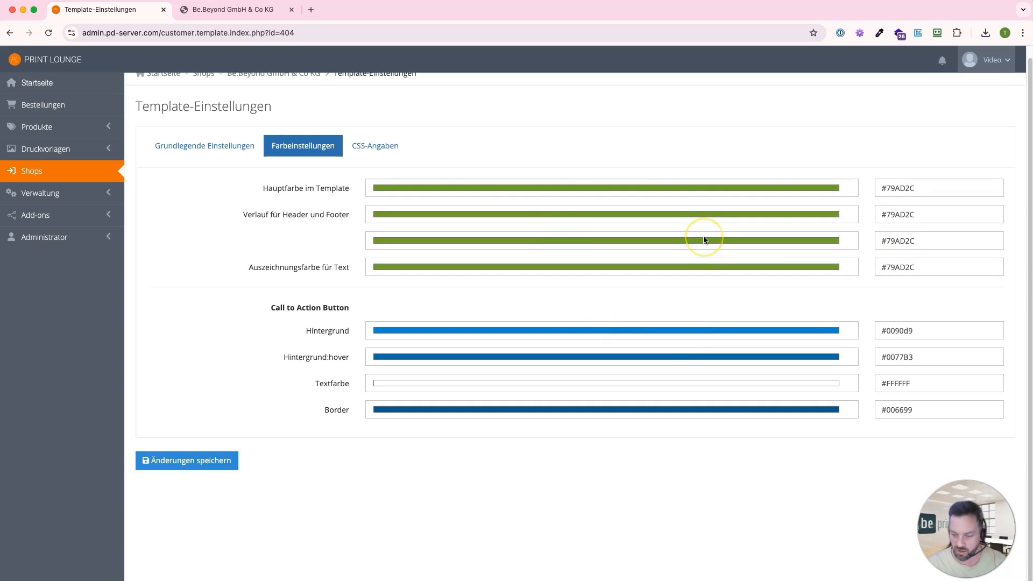
# - Examine the header and footer gradient on the shop's login page and return to the template settings
pyautogui.click(198, 9)
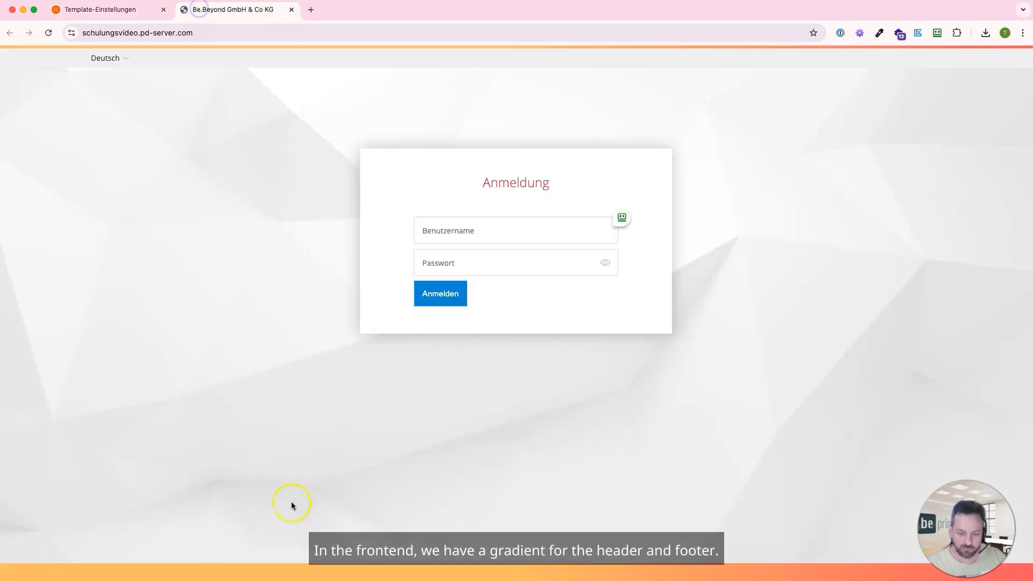
pyautogui.click(114, 13)
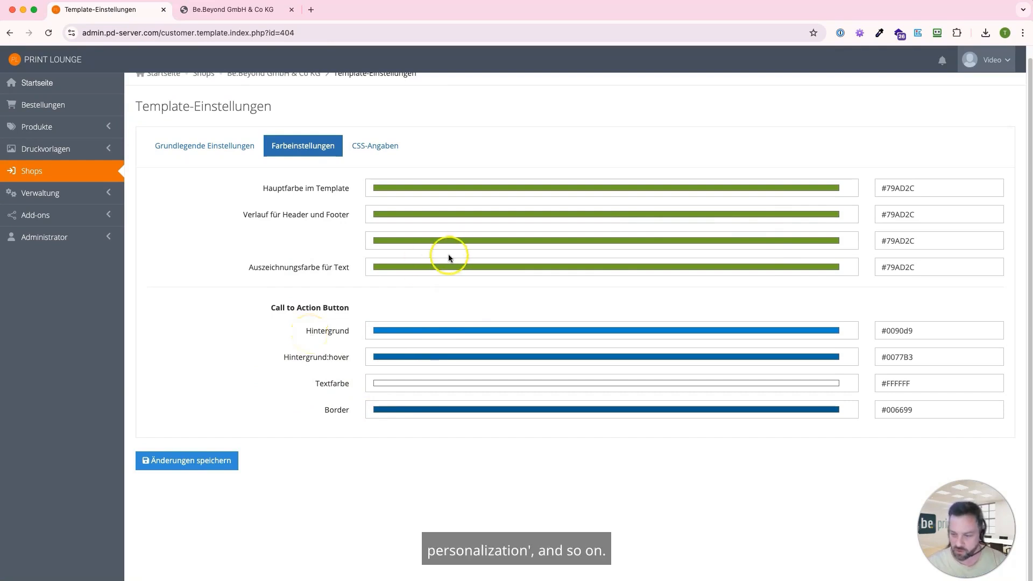
# - Set the call-to-action button's background, hover background and border to #79AD2C and save the template settings
pyautogui.moveTo(931, 332); pyautogui.dragTo(833, 327)
pyautogui.press('super+v')
pyautogui.moveTo(923, 358); pyautogui.dragTo(733, 345)
pyautogui.press('super+v')
pyautogui.moveTo(875, 402); pyautogui.dragTo(947, 410)
pyautogui.press('super+v')
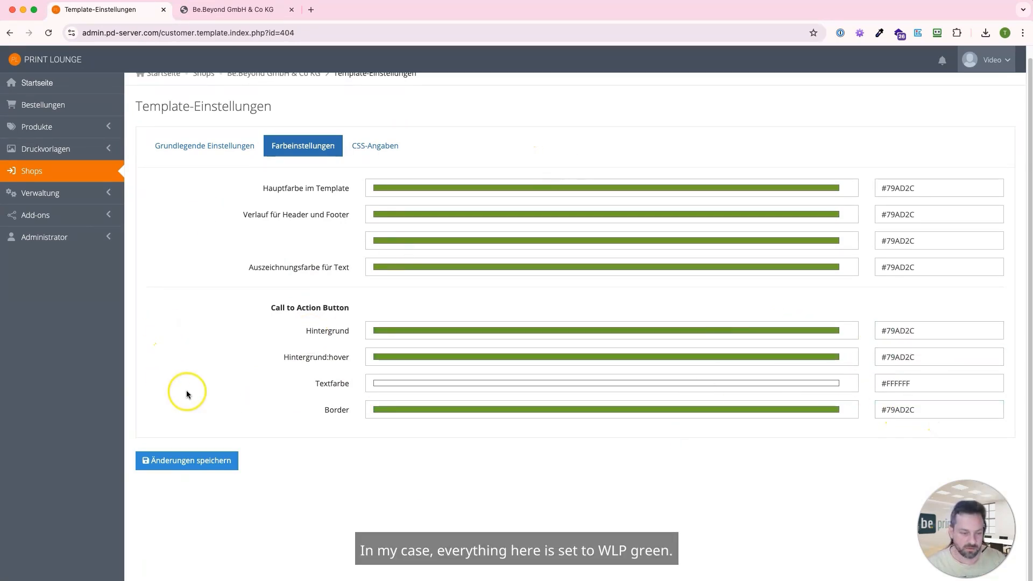
pyautogui.click(186, 461)
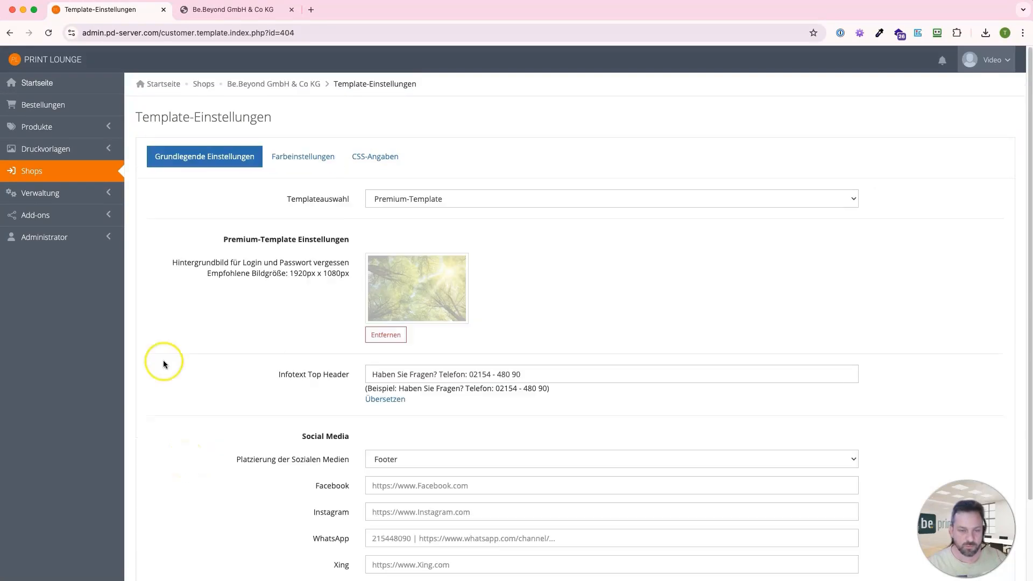
# - Inspect the template's custom.css stylesheet and reload the shop's login page to check the template design
pyautogui.click(377, 162)
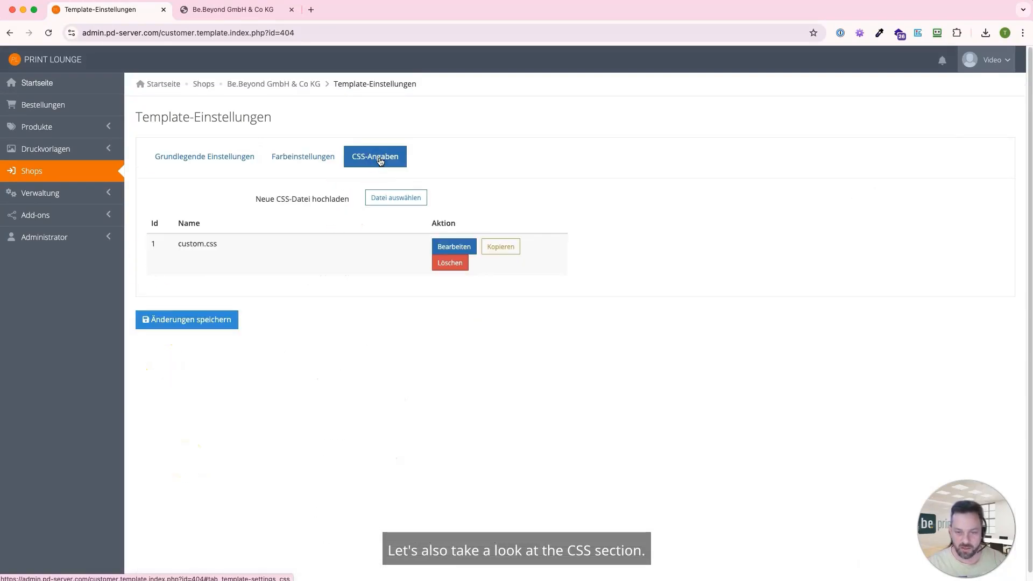
pyautogui.click(450, 247)
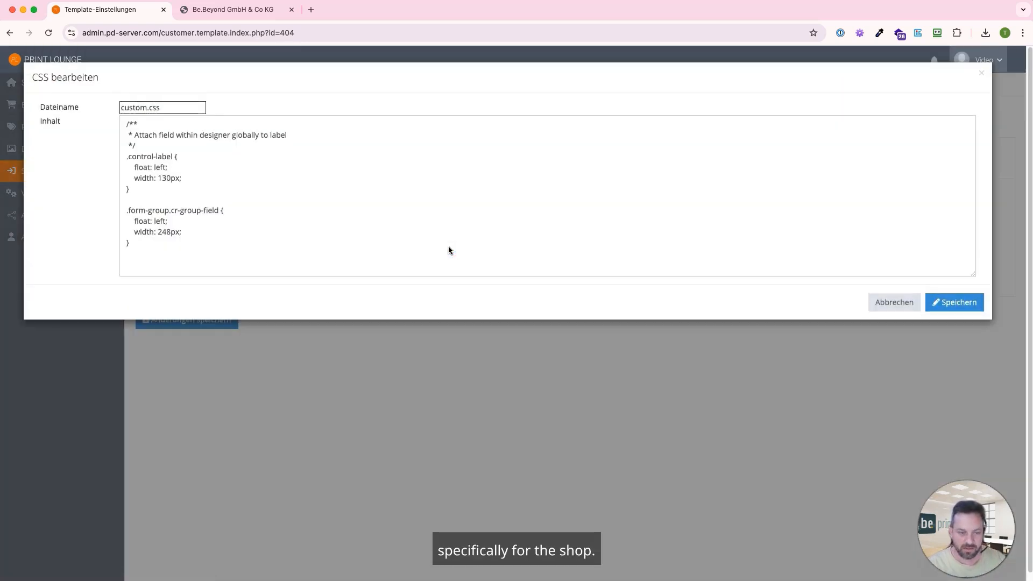
pyautogui.click(220, 17)
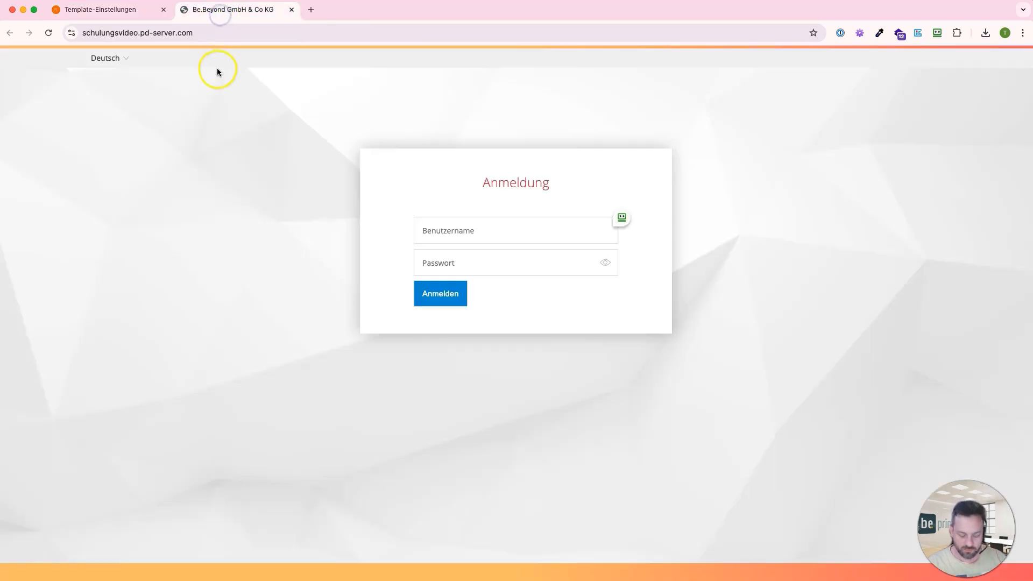
pyautogui.press('super+r')
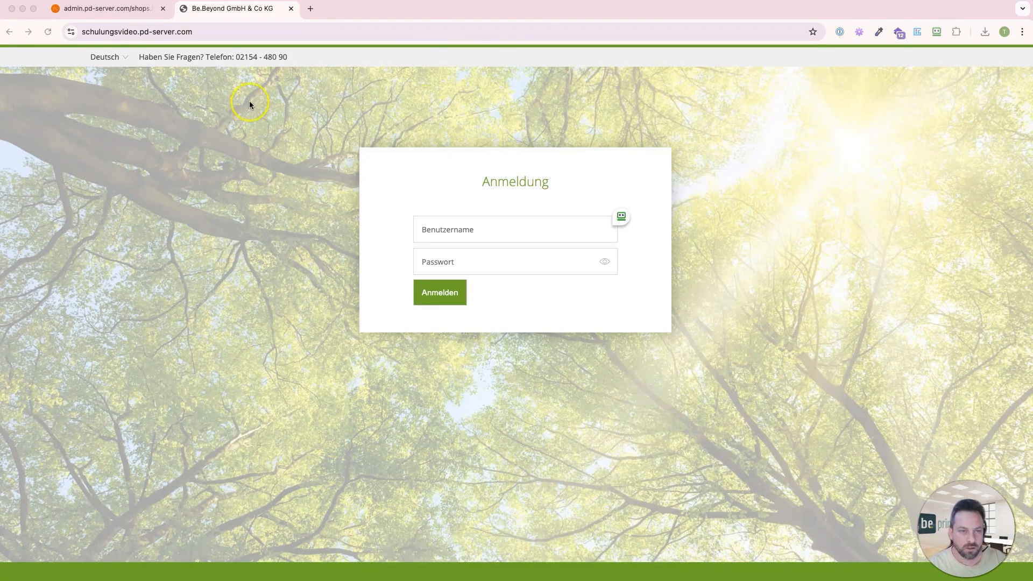
# - Upload wlp_logo.jpeg as the logo of the Be.Beyond GmbH & Co KG shop in its layout and content settings
pyautogui.click(110, 9)
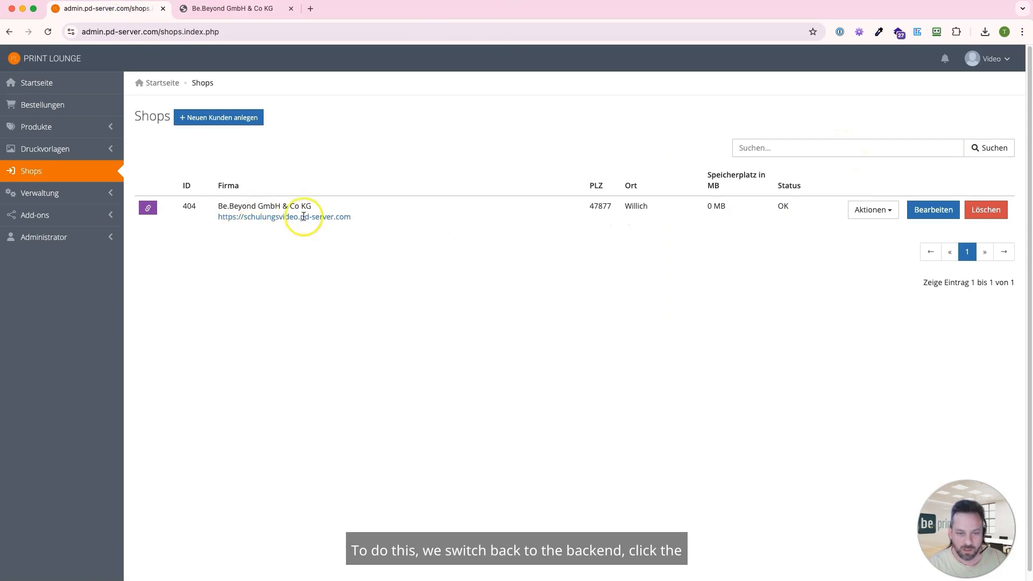
pyautogui.click(930, 209)
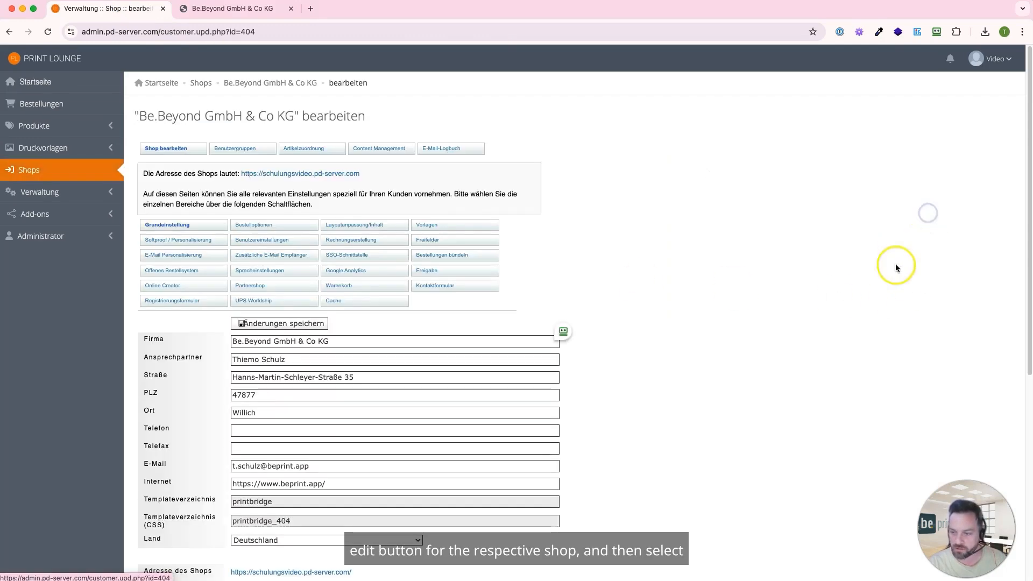
pyautogui.click(347, 230)
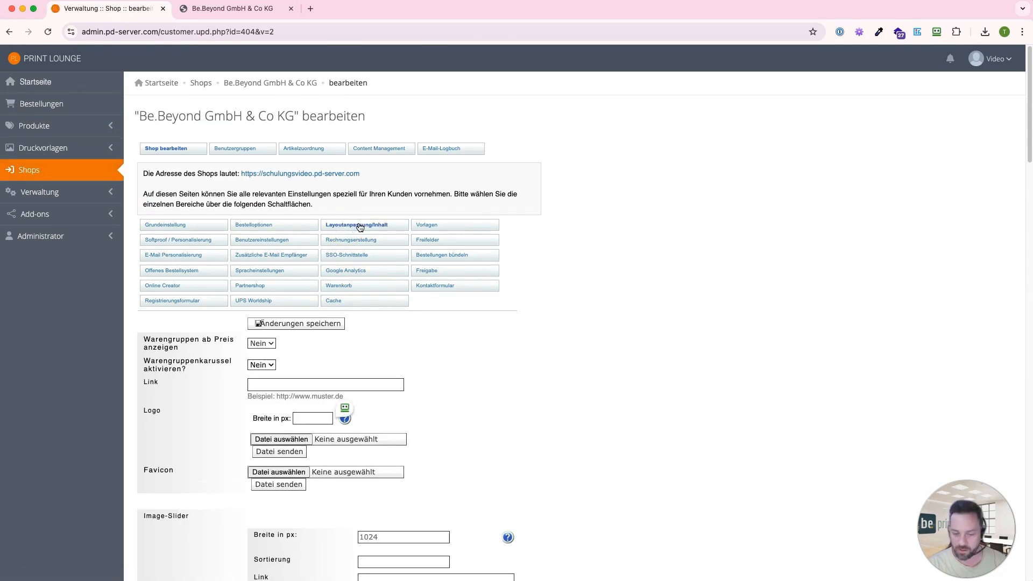
pyautogui.click(264, 440)
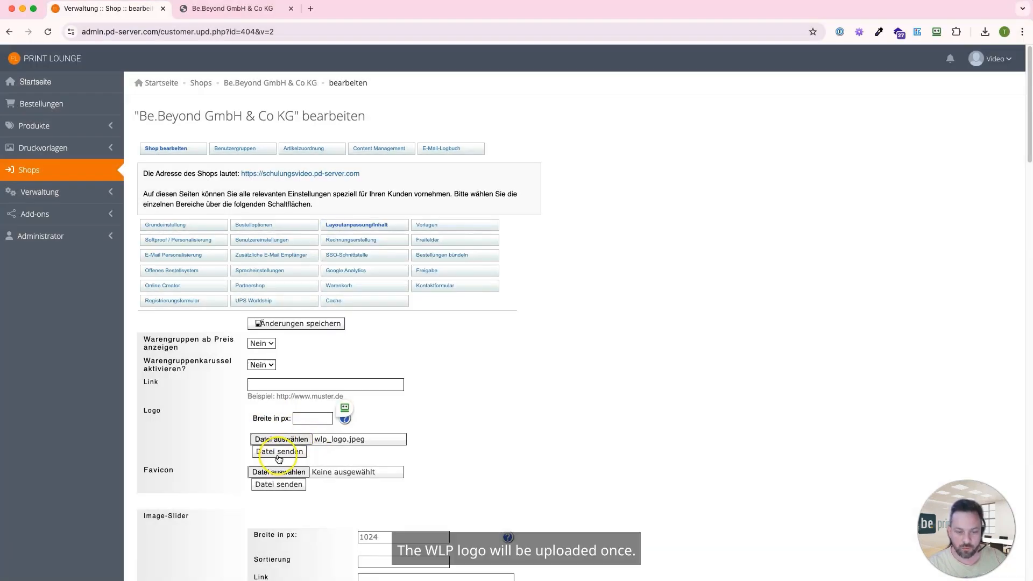
pyautogui.click(279, 451)
# - Upload slider.jpg to the shop's image slider with sort order 7
pyautogui.scroll(-1, 282, 440)
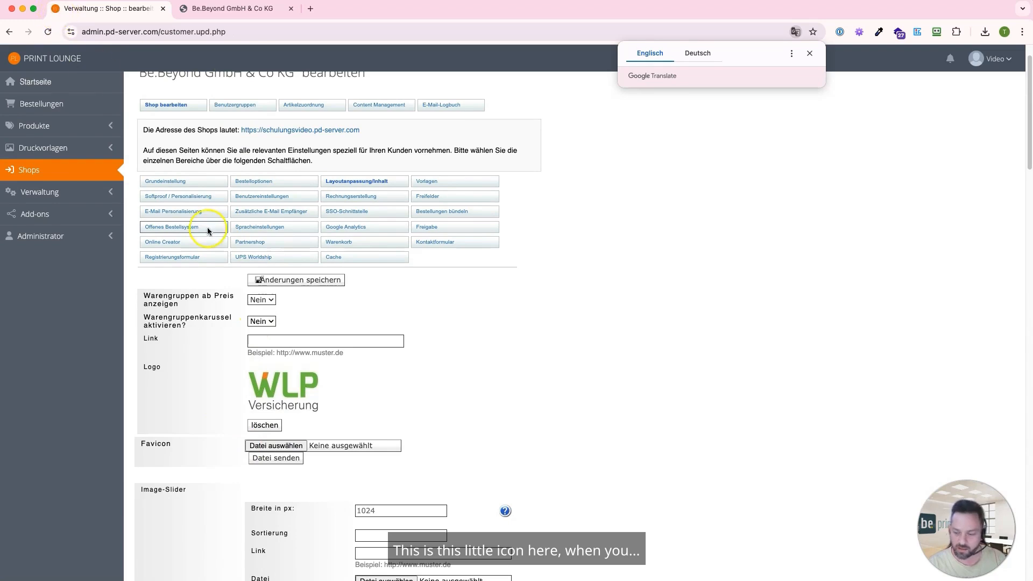
pyautogui.scroll(-1, 207, 227)
pyautogui.scroll(-5, 207, 228)
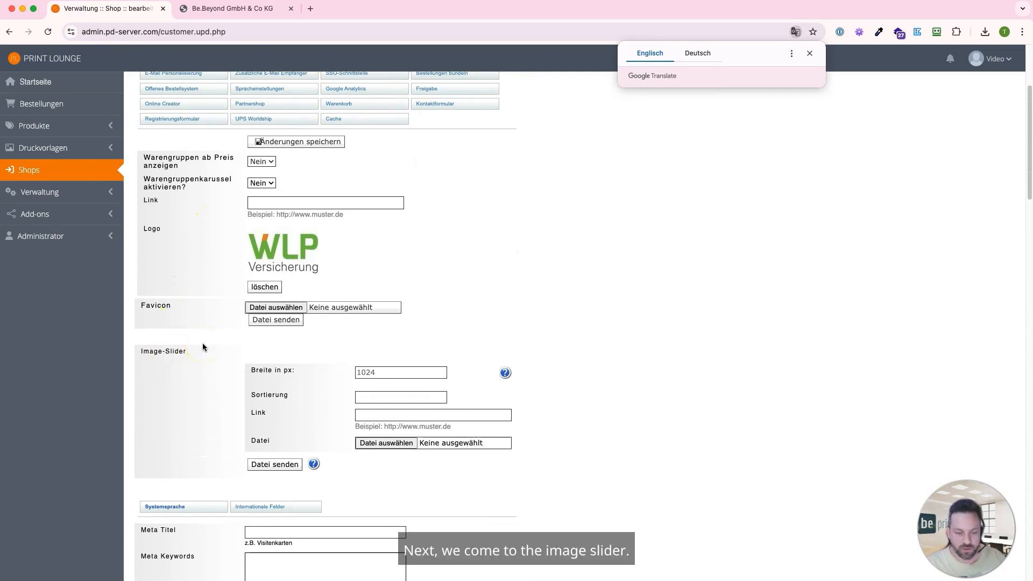
pyautogui.click(385, 443)
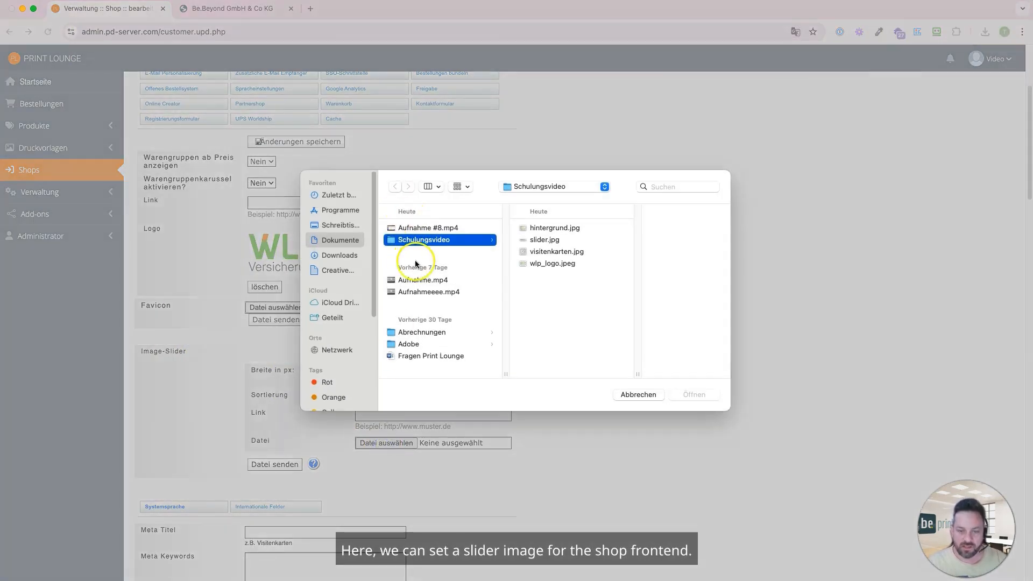
pyautogui.click(334, 242)
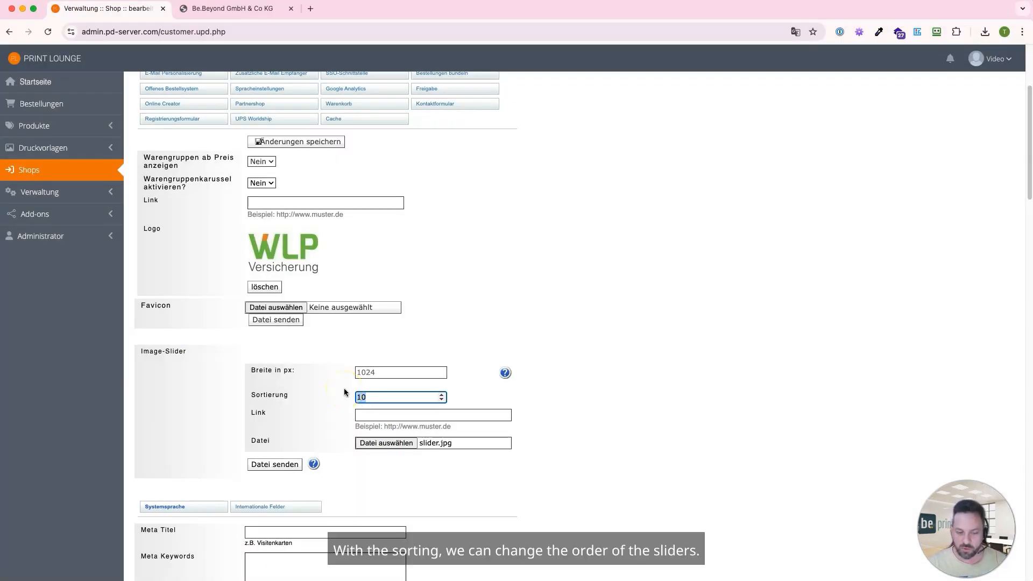
pyautogui.scroll(-3, 392, 393)
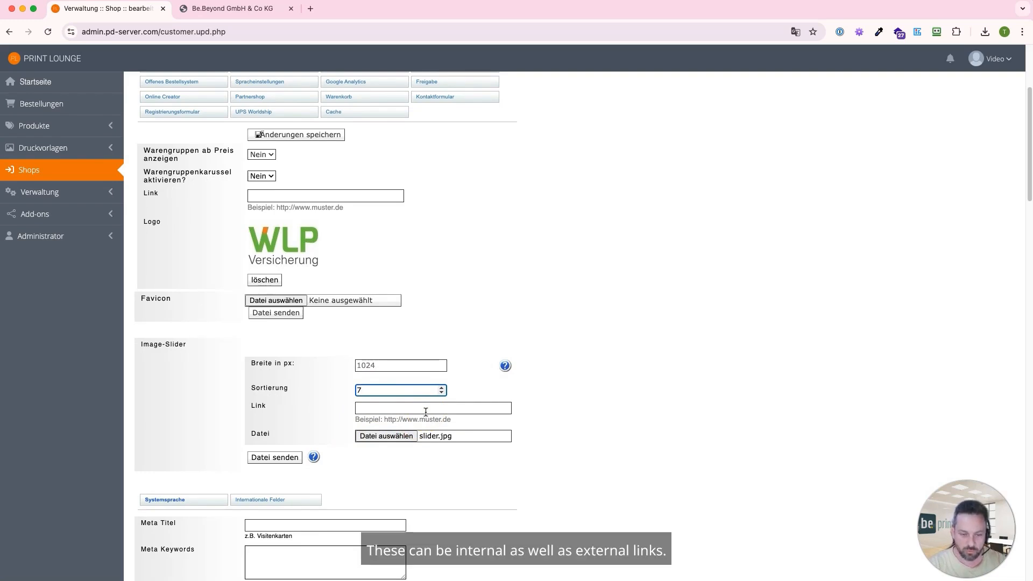
pyautogui.click(252, 456)
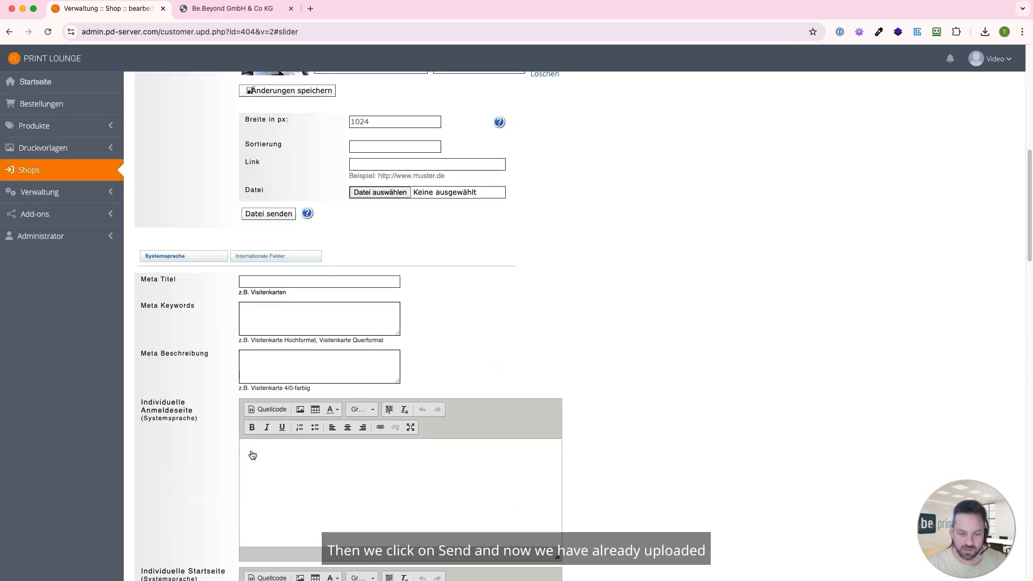
pyautogui.scroll(4, 303, 247)
pyautogui.scroll(2, 303, 247)
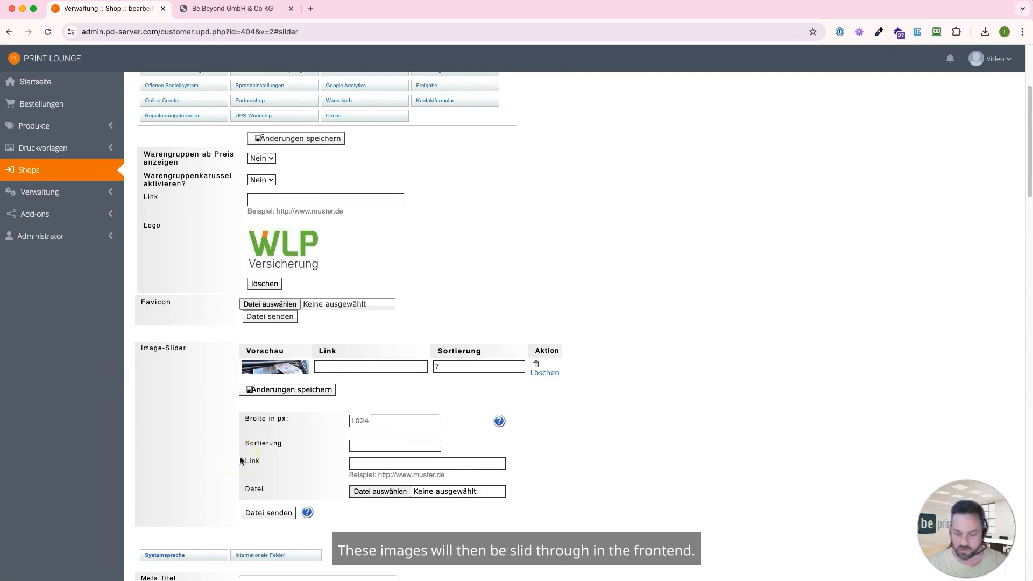
# - Enter "Bitte loggen Sie sich mit Ihren Zugangsdaten ein." as the individual login page text
pyautogui.scroll(-5, 215, 438)
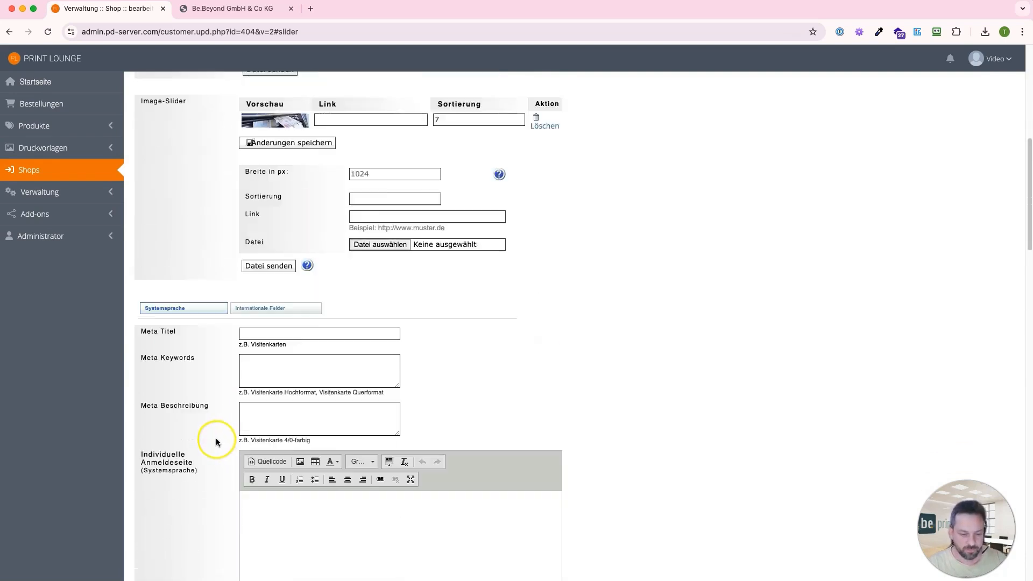
pyautogui.scroll(-3, 215, 438)
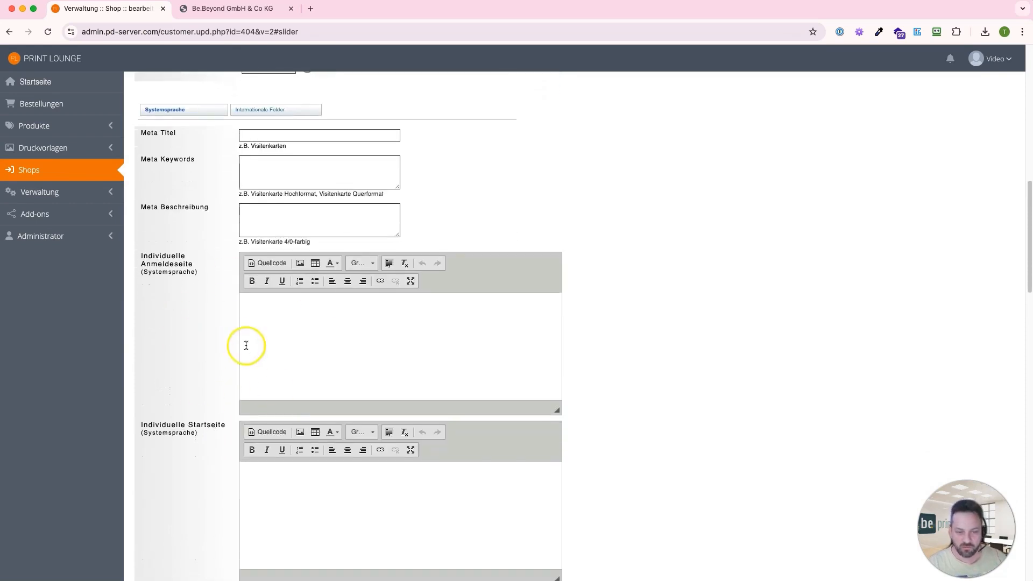
pyautogui.click(256, 334)
pyautogui.write('Bitte')
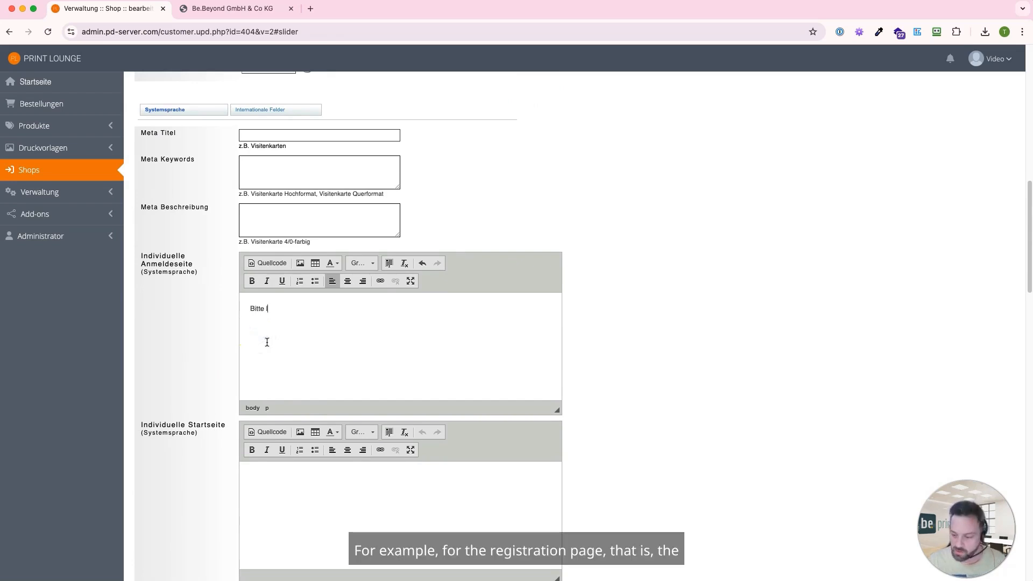
pyautogui.write(' loggen ')
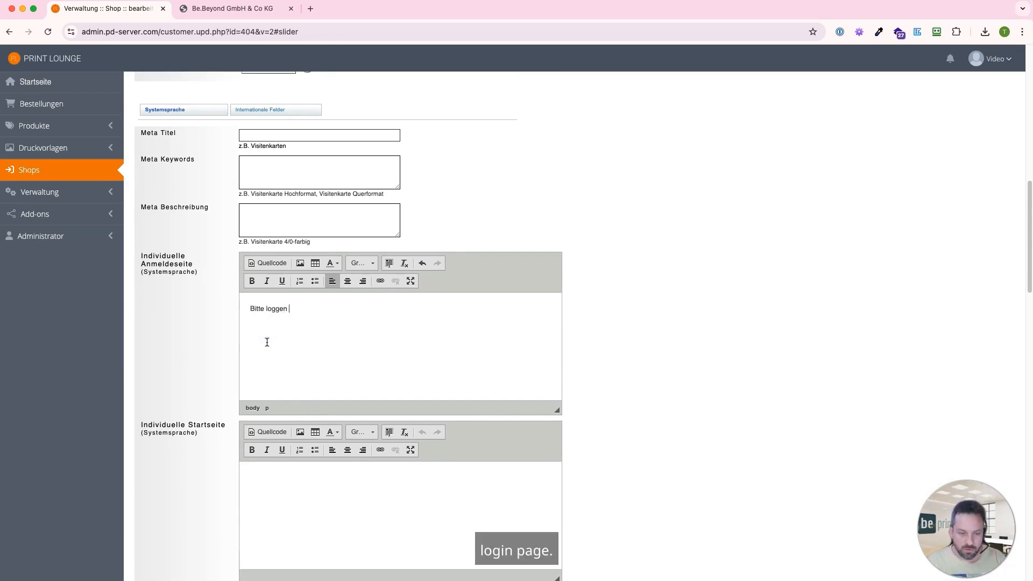
pyautogui.write('Sie sich mit Ihren Zugangsdaten ein.')
# - Add text for the individual start page and save the layout settings, checking the result on the shop's login page
pyautogui.scroll(-3, 266, 342)
pyautogui.click(278, 388)
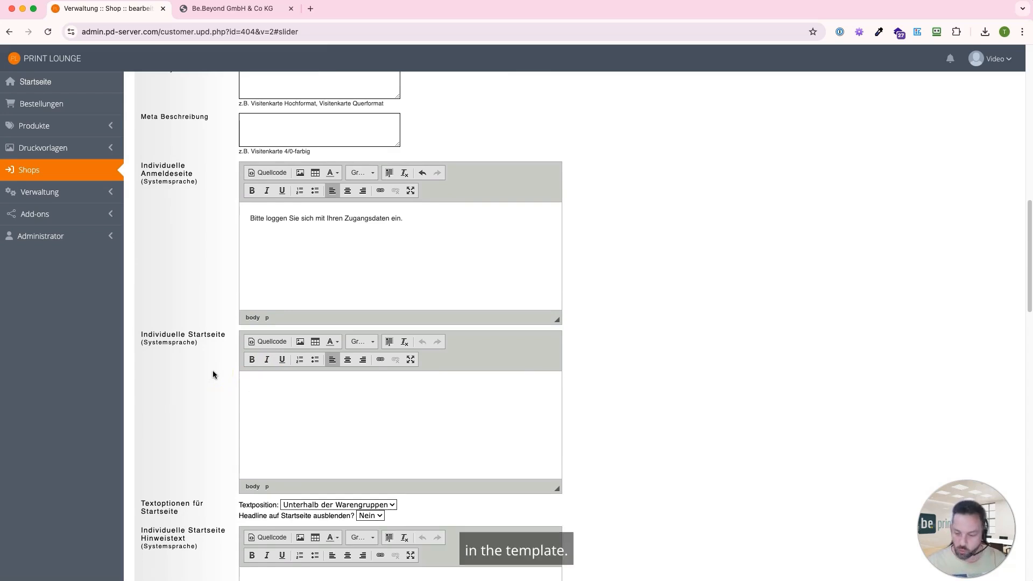
pyautogui.write('im S')
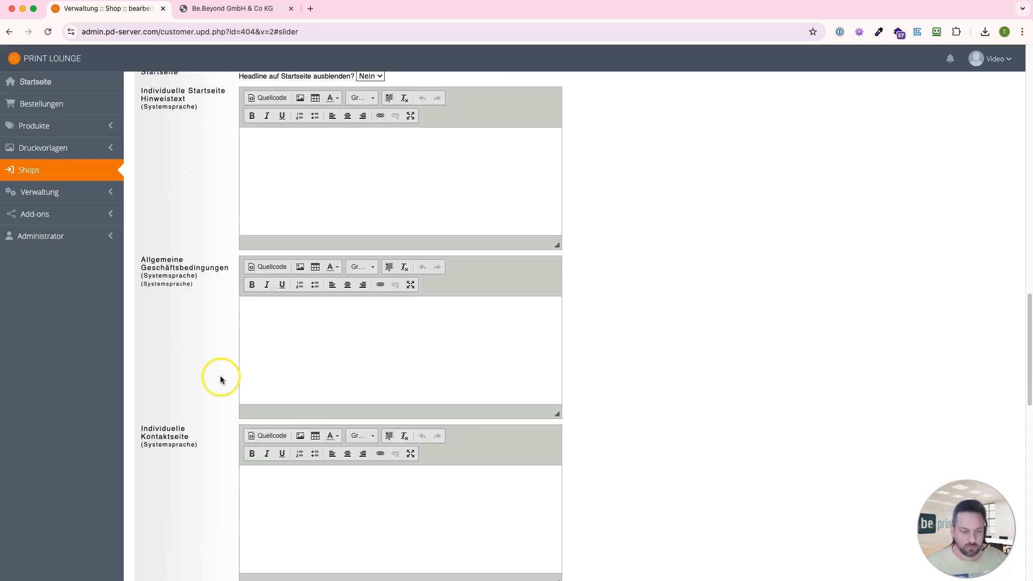
pyautogui.scroll(-7, 220, 375)
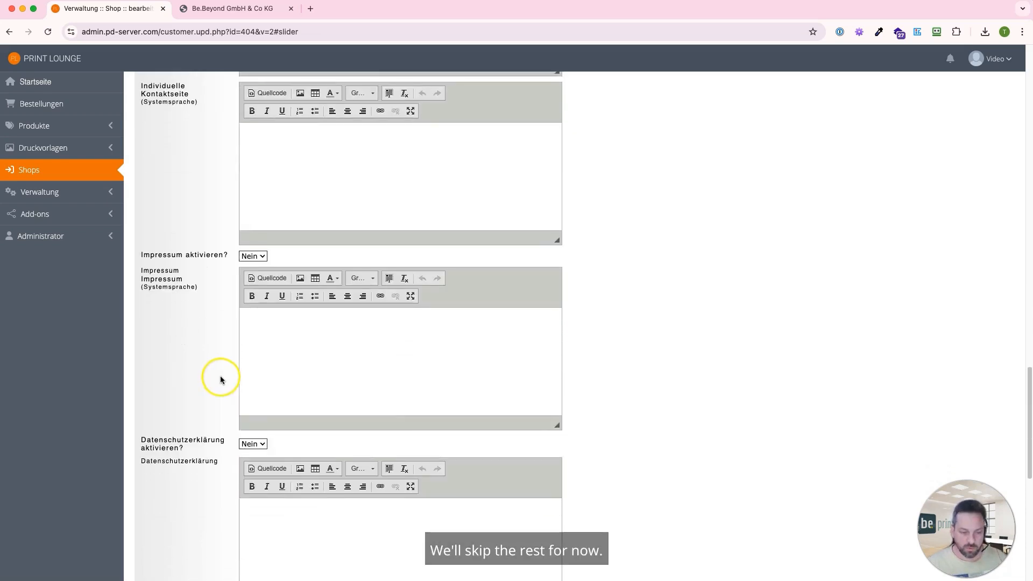
pyautogui.scroll(-6, 220, 375)
pyautogui.click(259, 537)
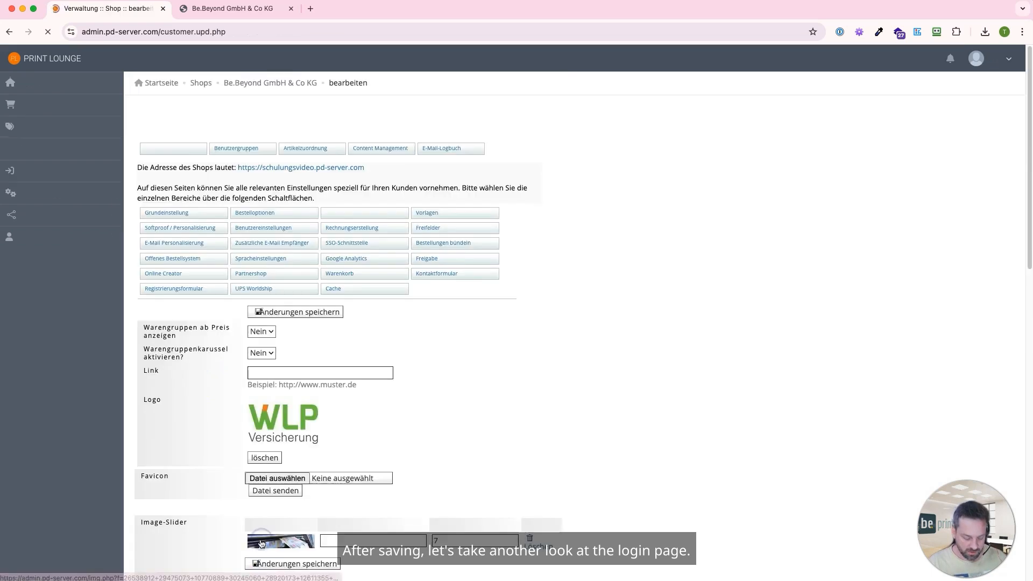
pyautogui.click(226, 8)
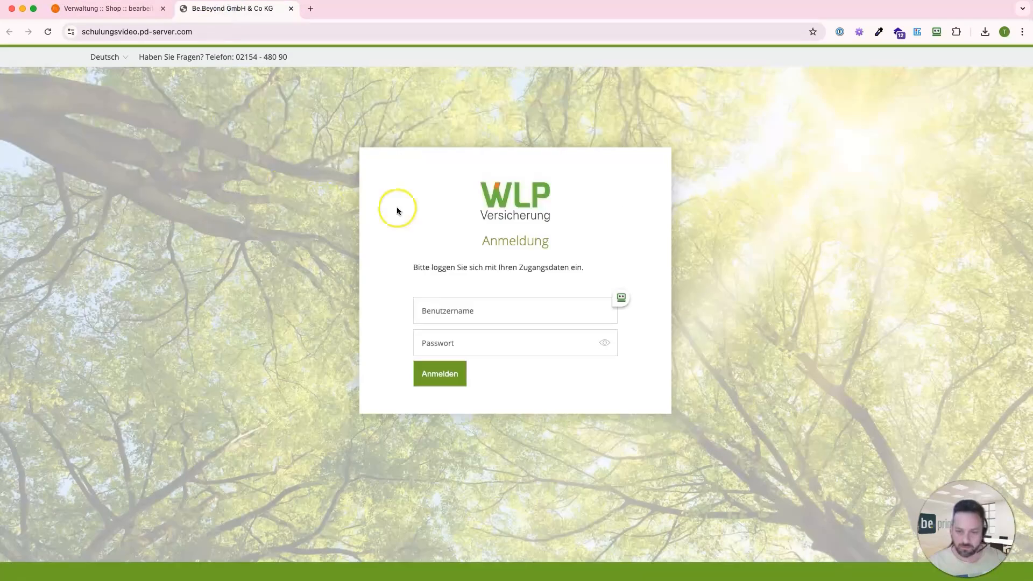